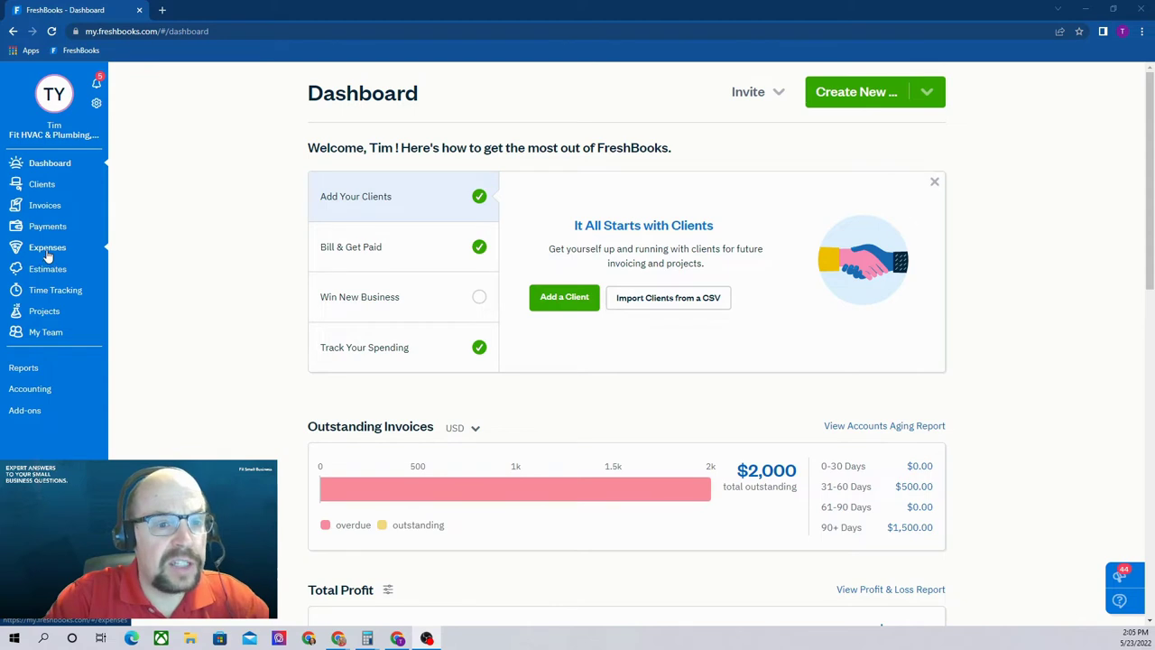
# Open the Vendors list under Expenses and scroll through its six vendors.
pyautogui.click(47, 249)
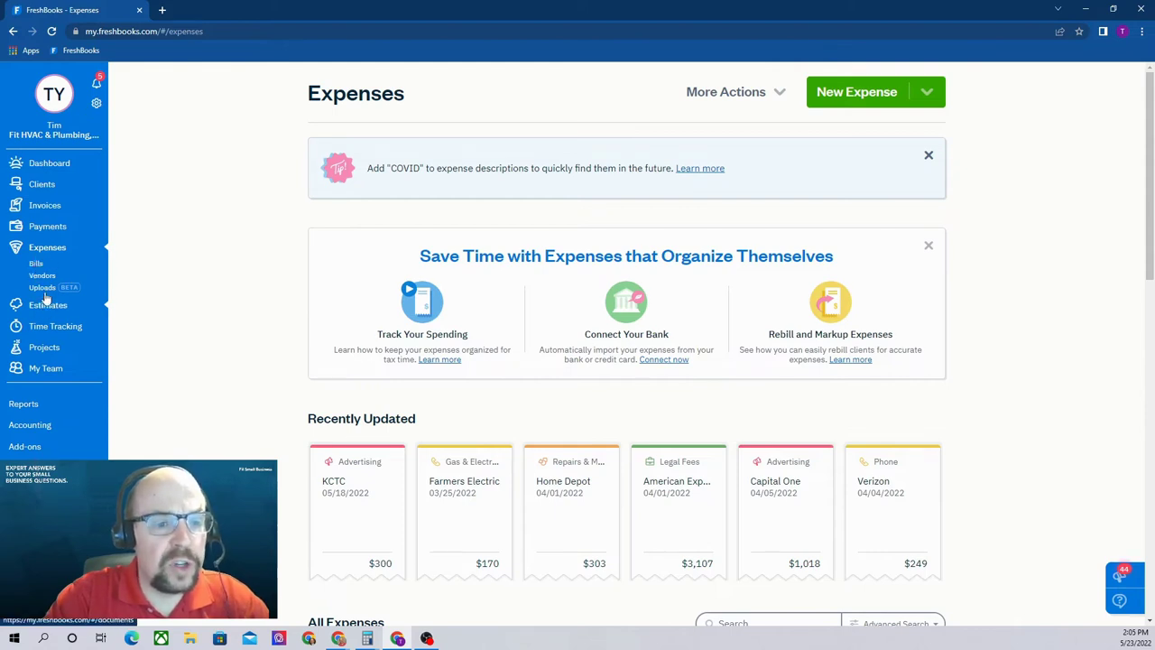
pyautogui.click(43, 279)
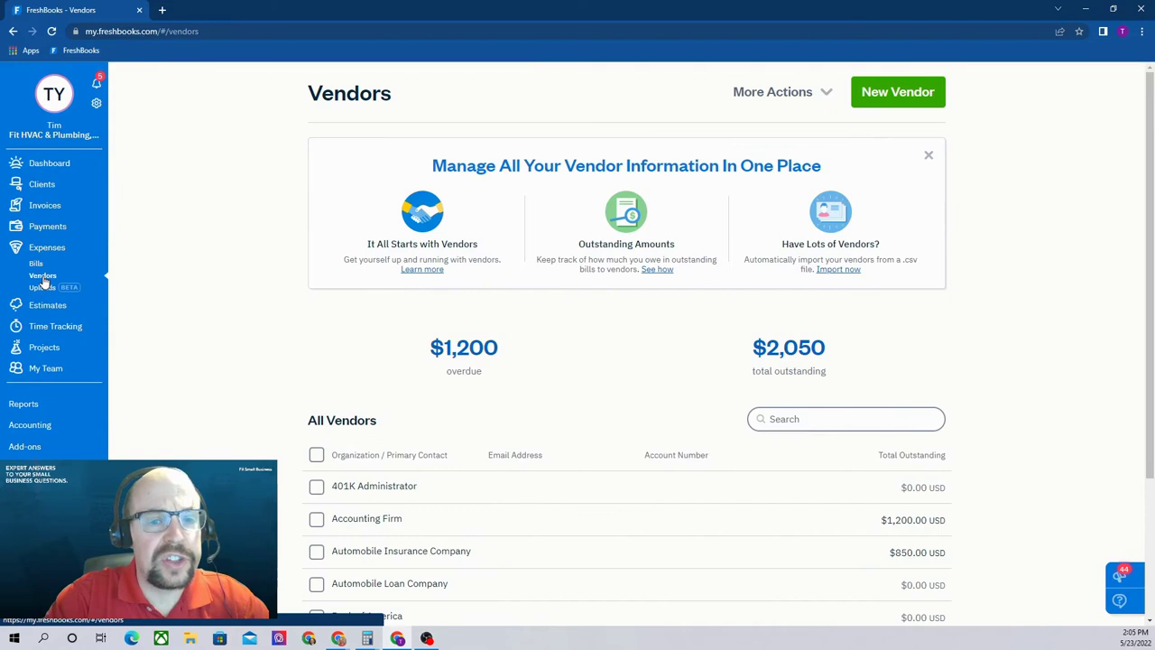
pyautogui.scroll(-2, 595, 381)
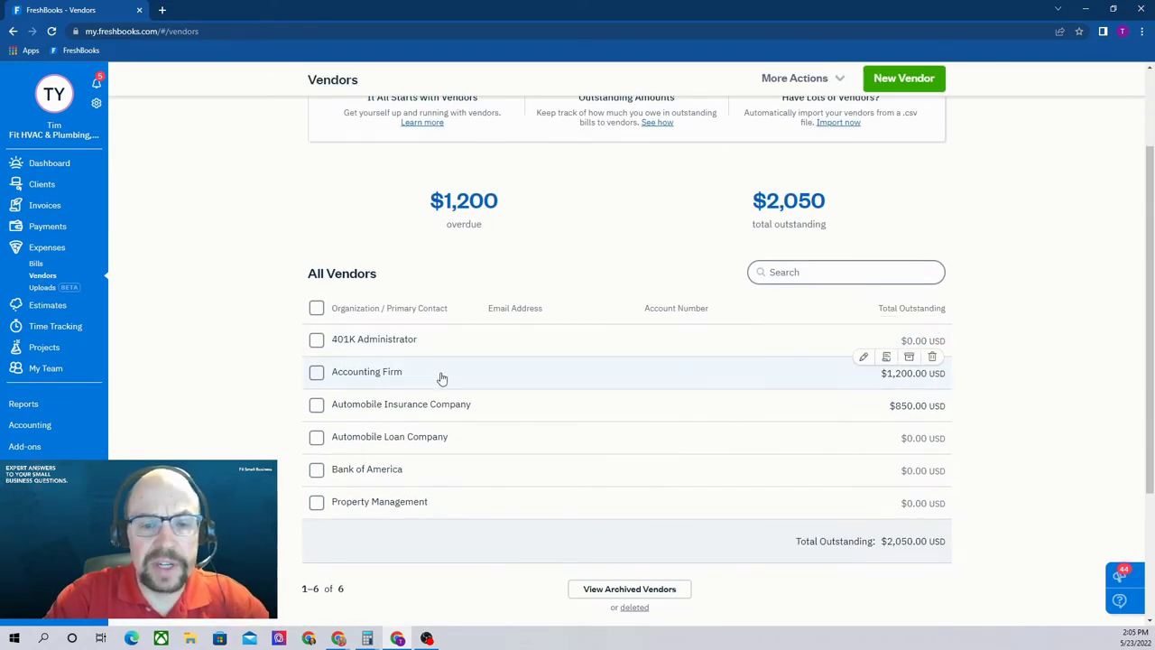
pyautogui.scroll(2, 542, 447)
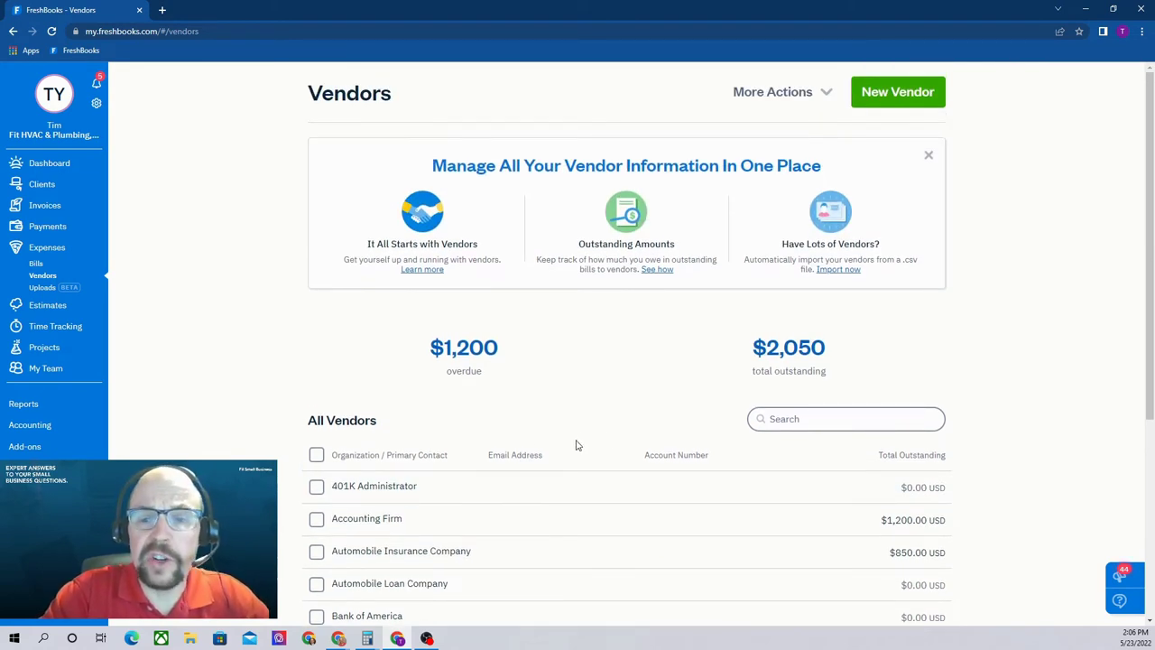
pyautogui.click(896, 93)
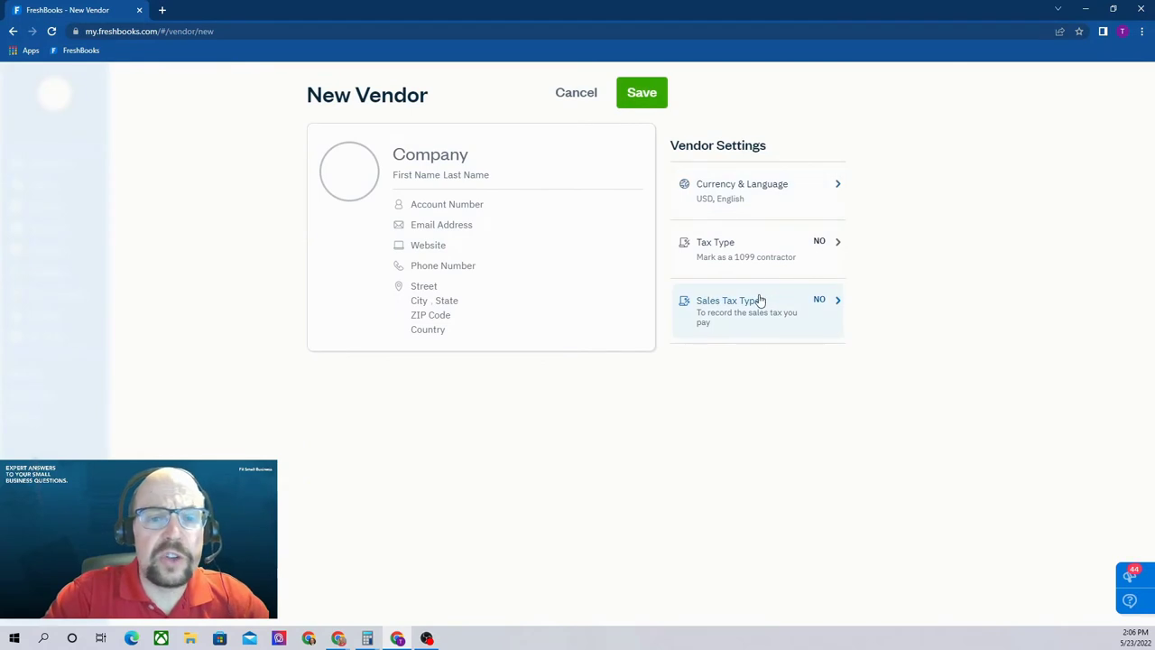
pyautogui.click(444, 156)
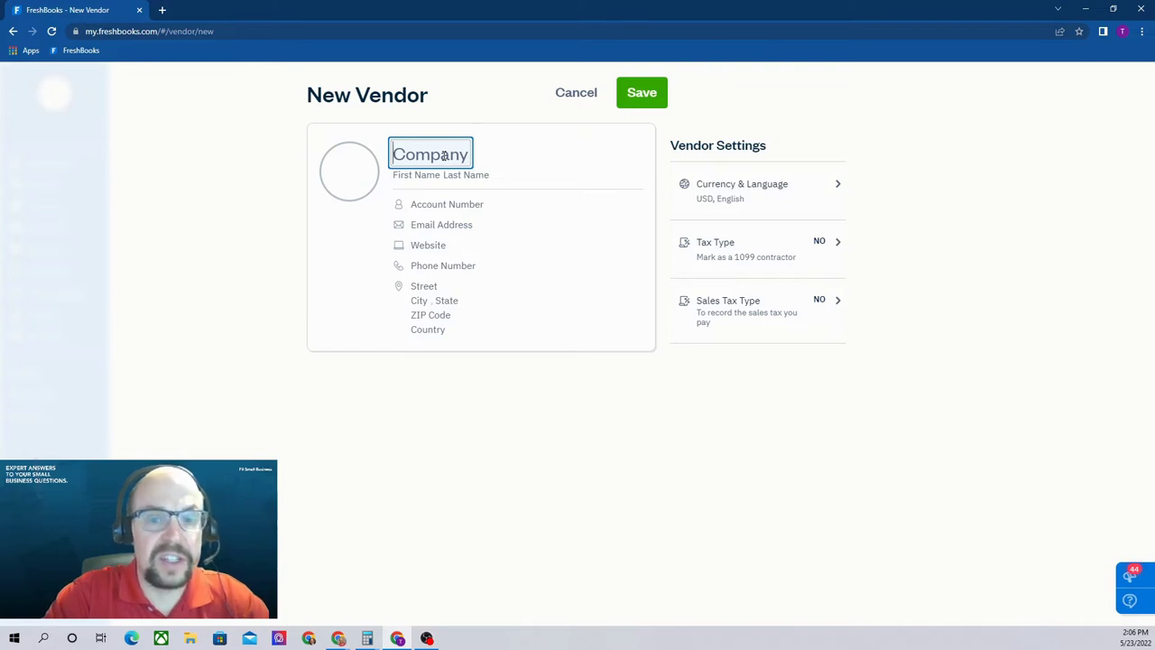
pyautogui.click(442, 177)
pyautogui.click(432, 174)
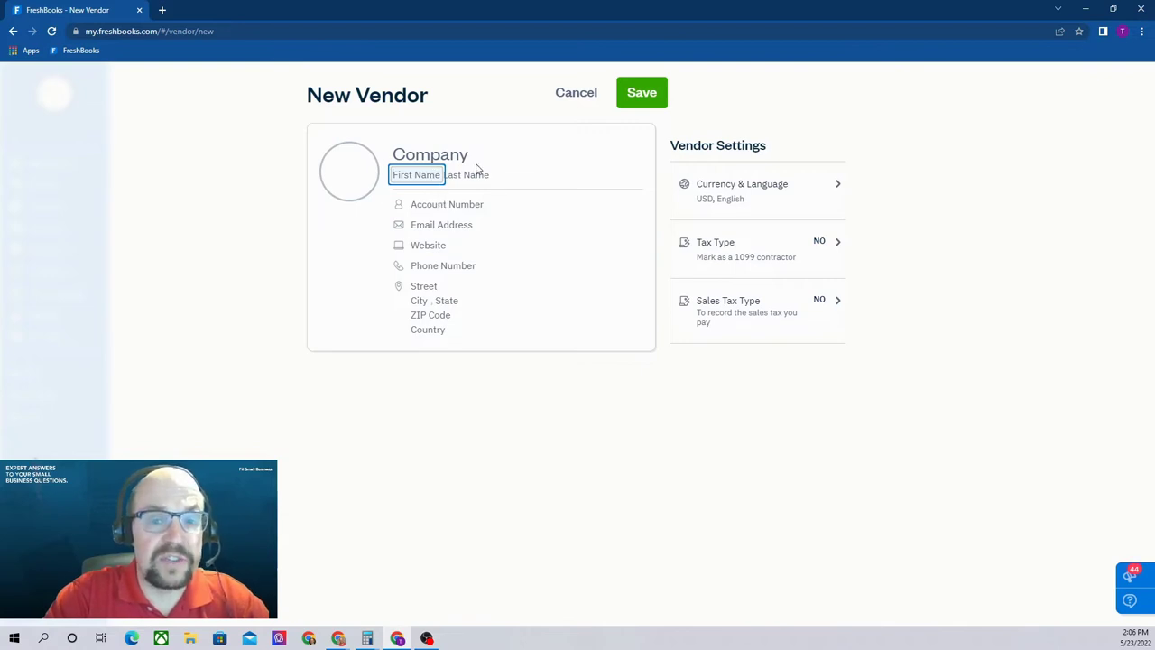
pyautogui.click(454, 207)
pyautogui.click(447, 225)
pyautogui.click(441, 246)
pyautogui.click(441, 267)
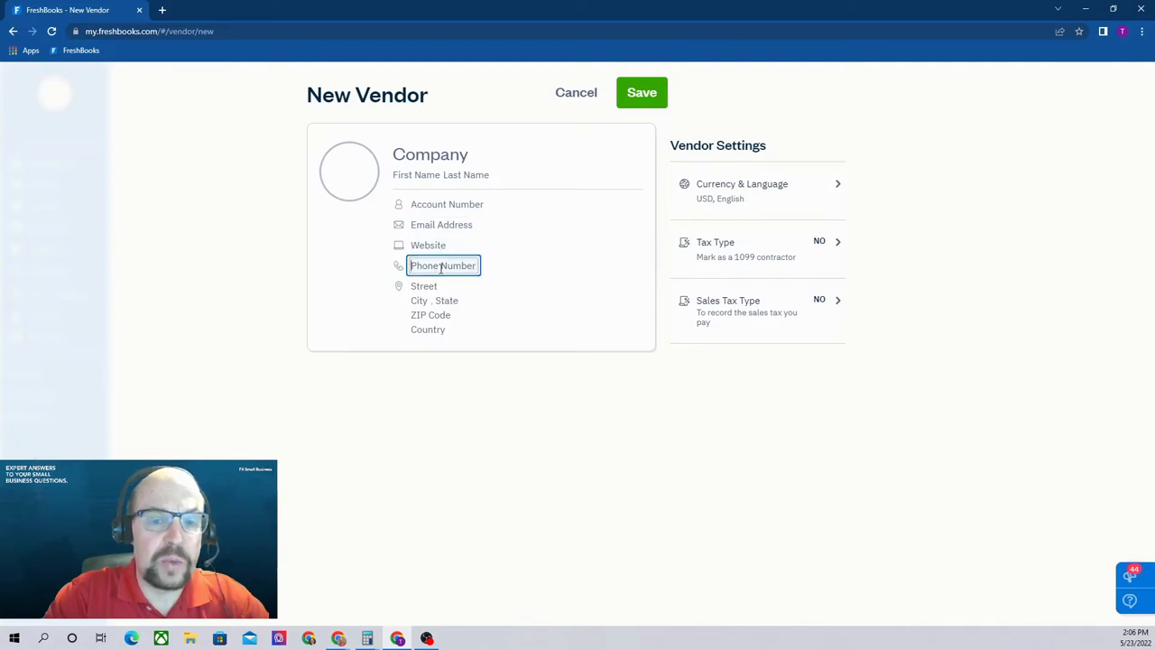
pyautogui.click(434, 301)
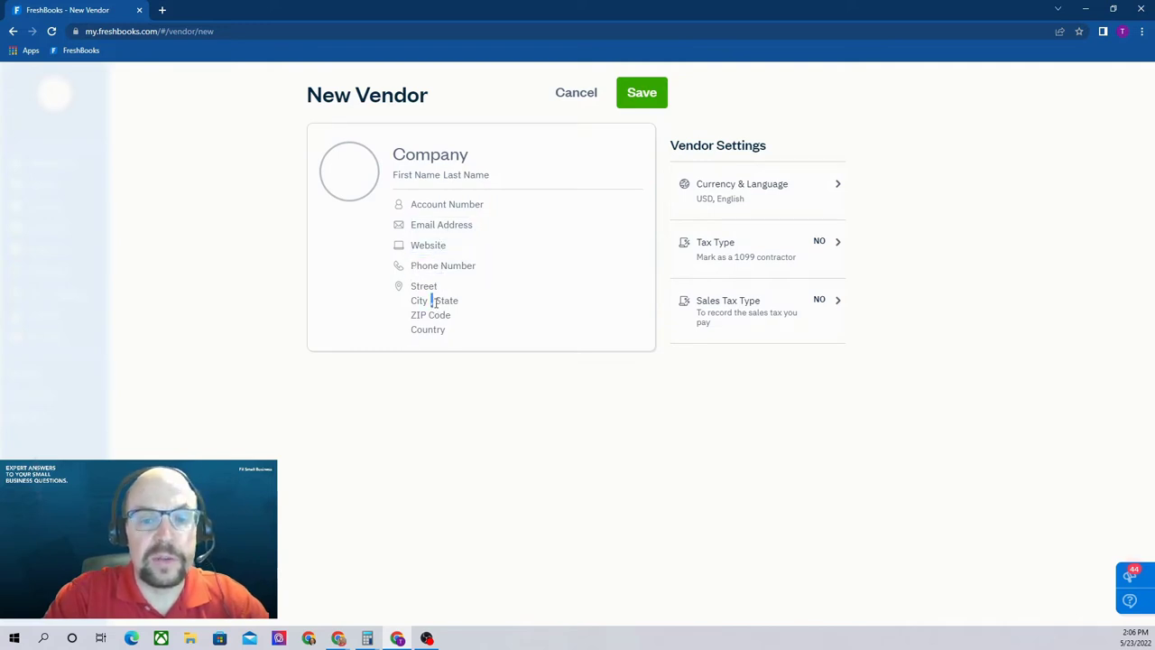
# Leave currency and language at USD, English, and check 'This vendor is a 1099 contractor' under Tax Type.
pyautogui.click(812, 193)
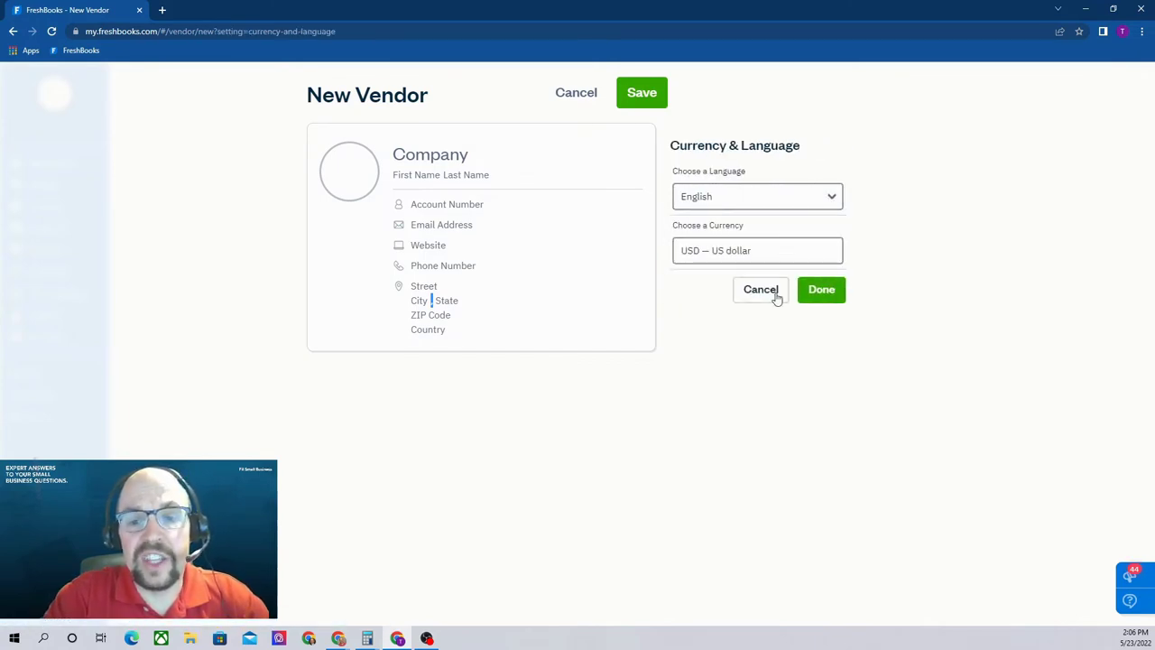
pyautogui.click(761, 293)
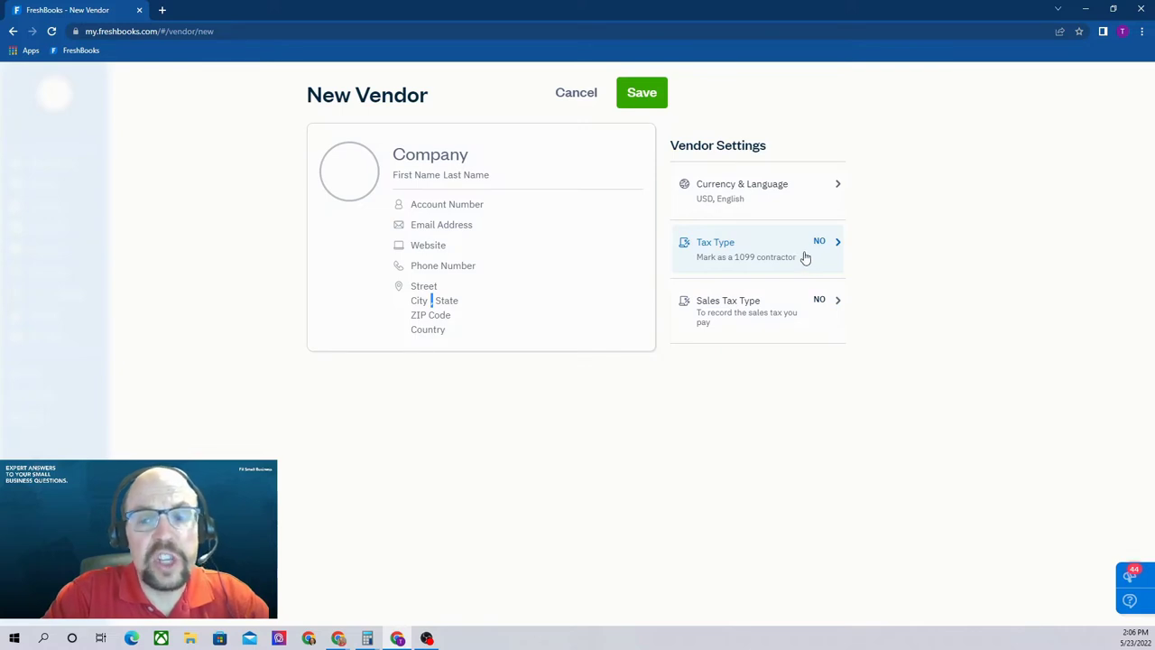
pyautogui.click(807, 259)
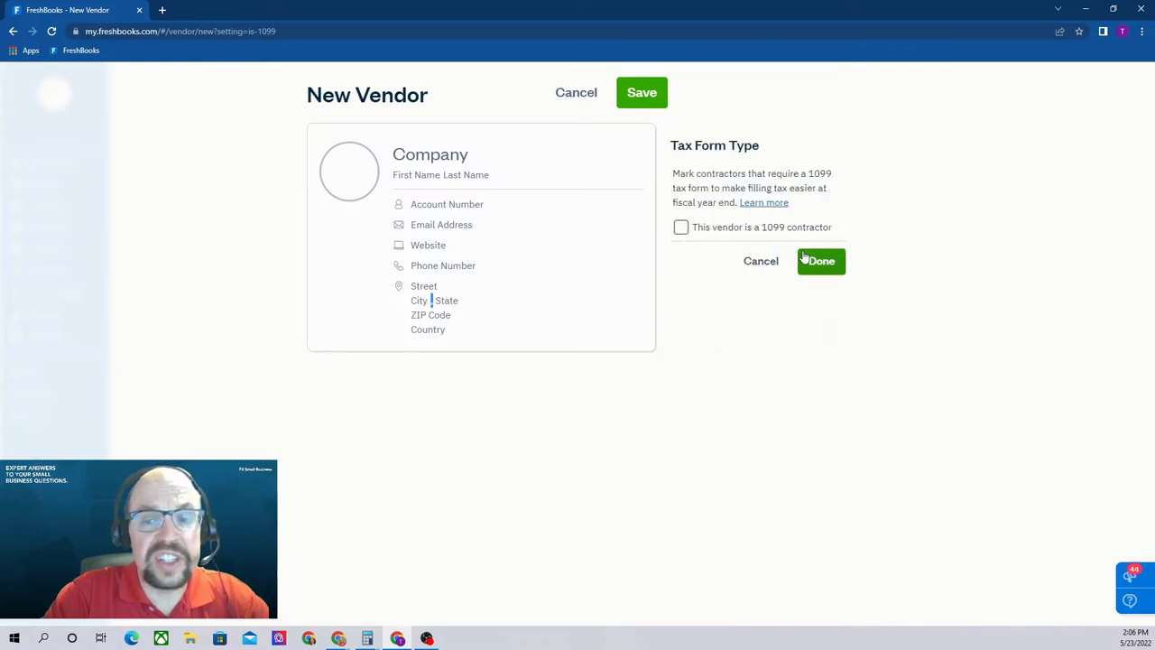
pyautogui.click(681, 227)
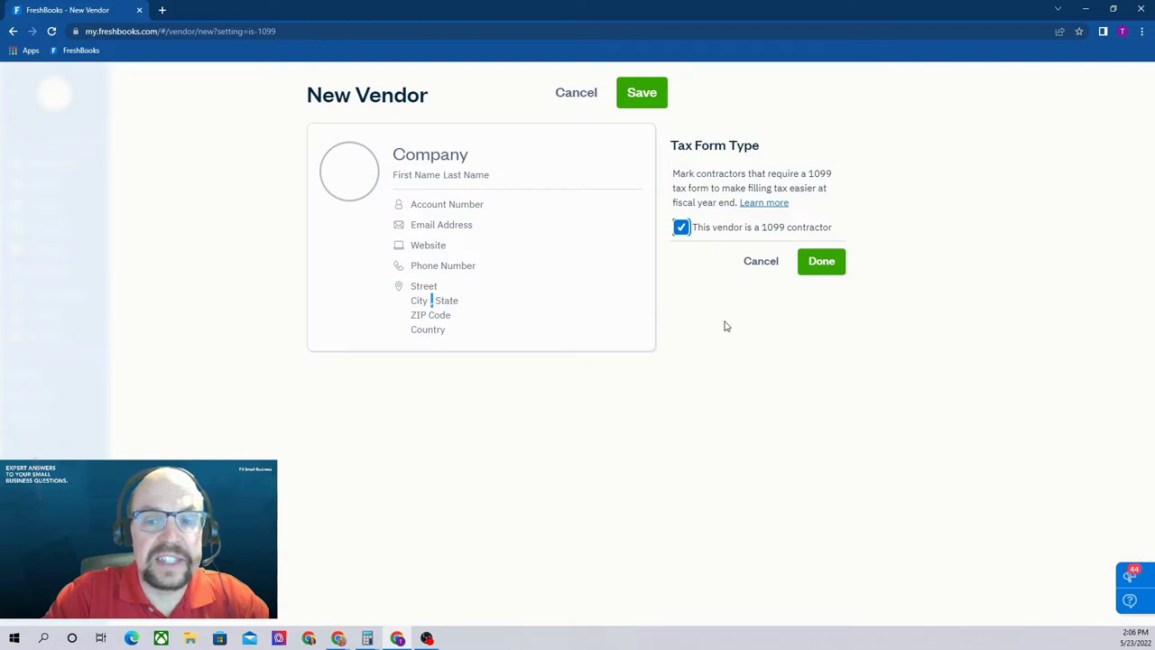
pyautogui.click(815, 271)
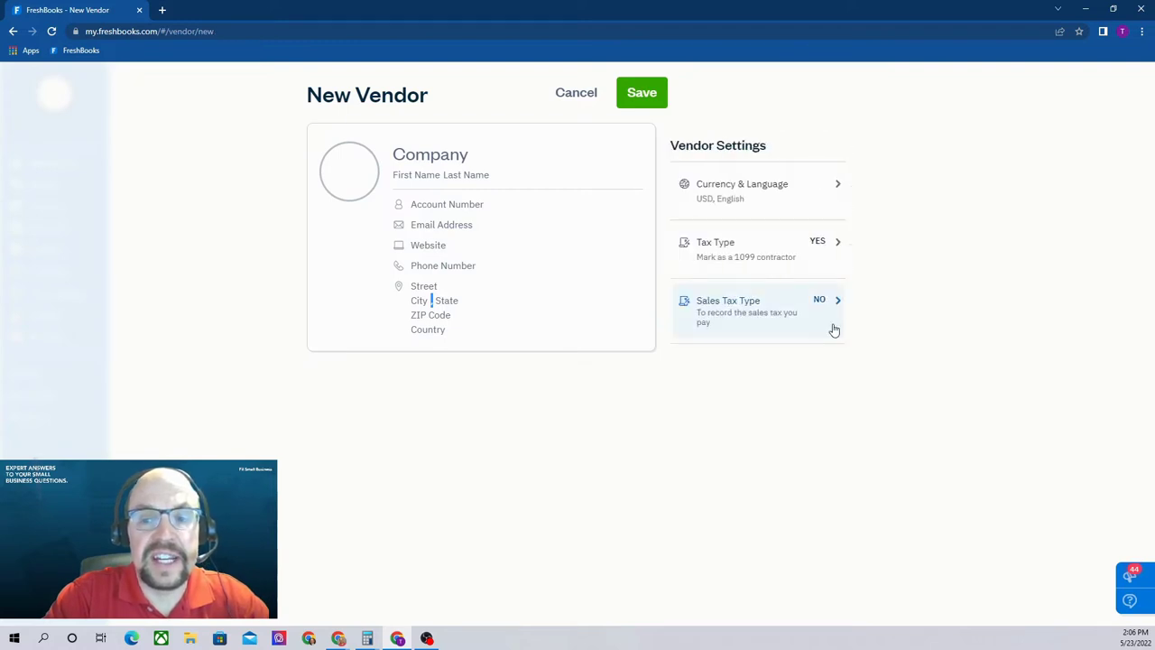
pyautogui.click(779, 315)
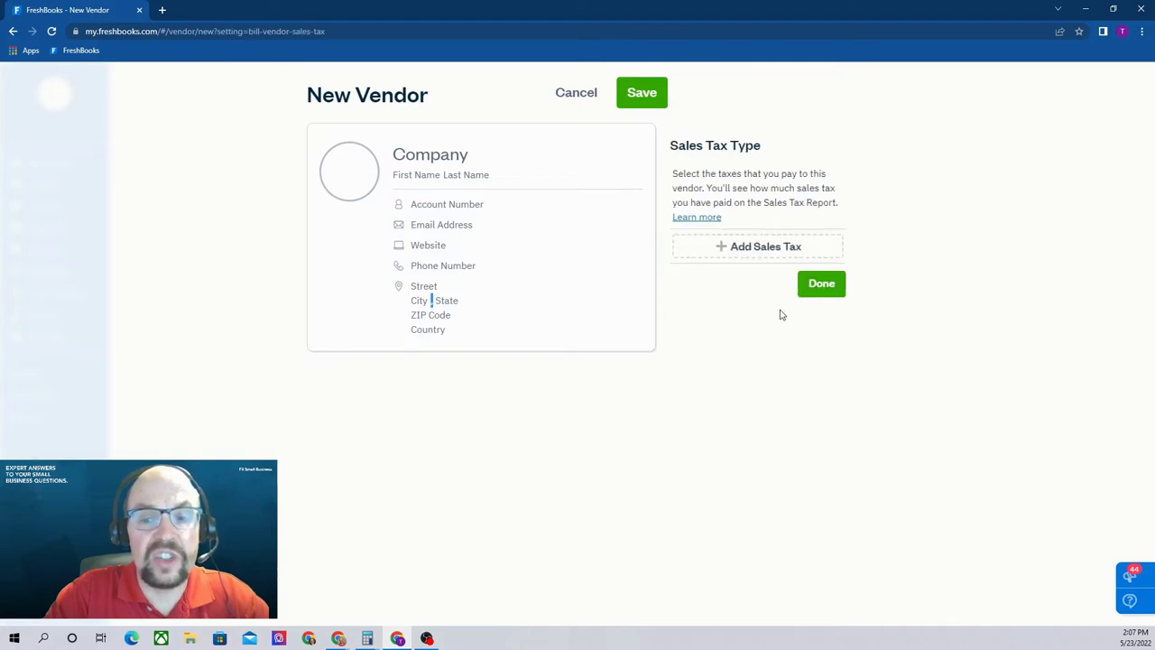
pyautogui.click(822, 286)
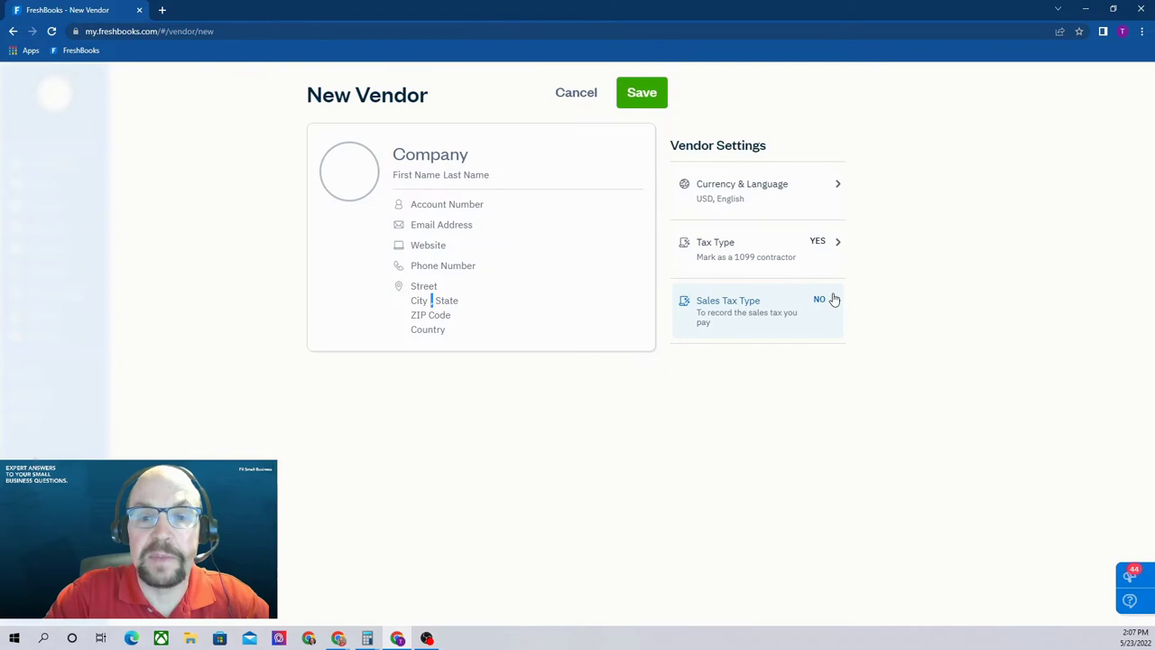
# Cancel the unsaved New Vendor form and scroll through the six-vendor list.
pyautogui.click(578, 94)
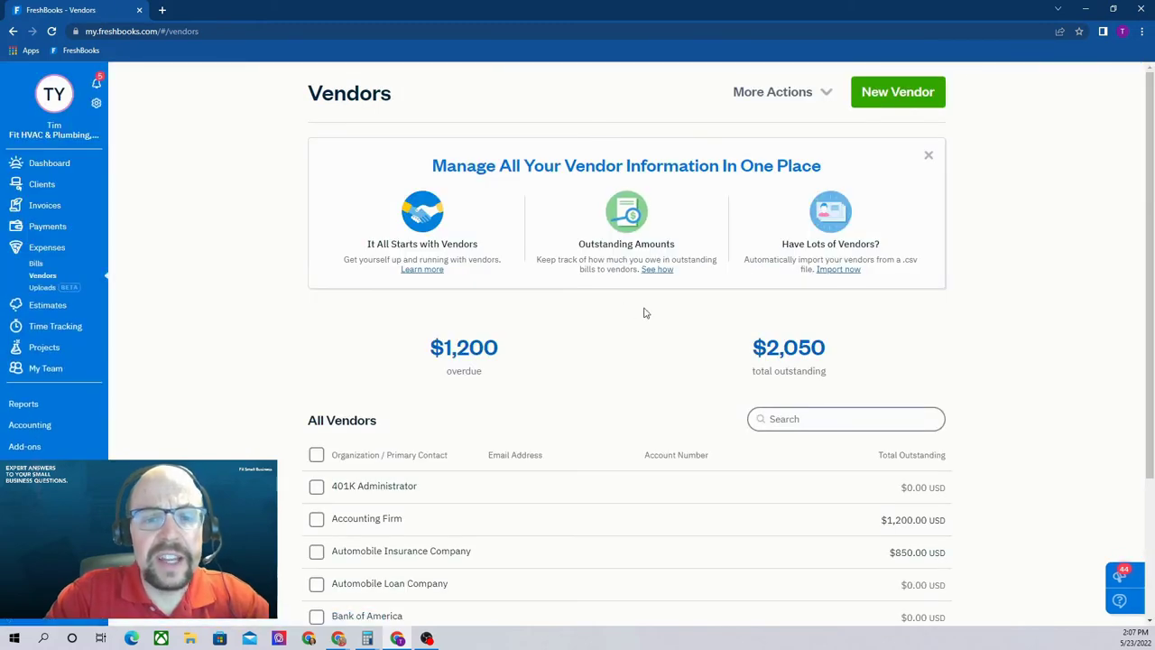
pyautogui.scroll(-3, 600, 308)
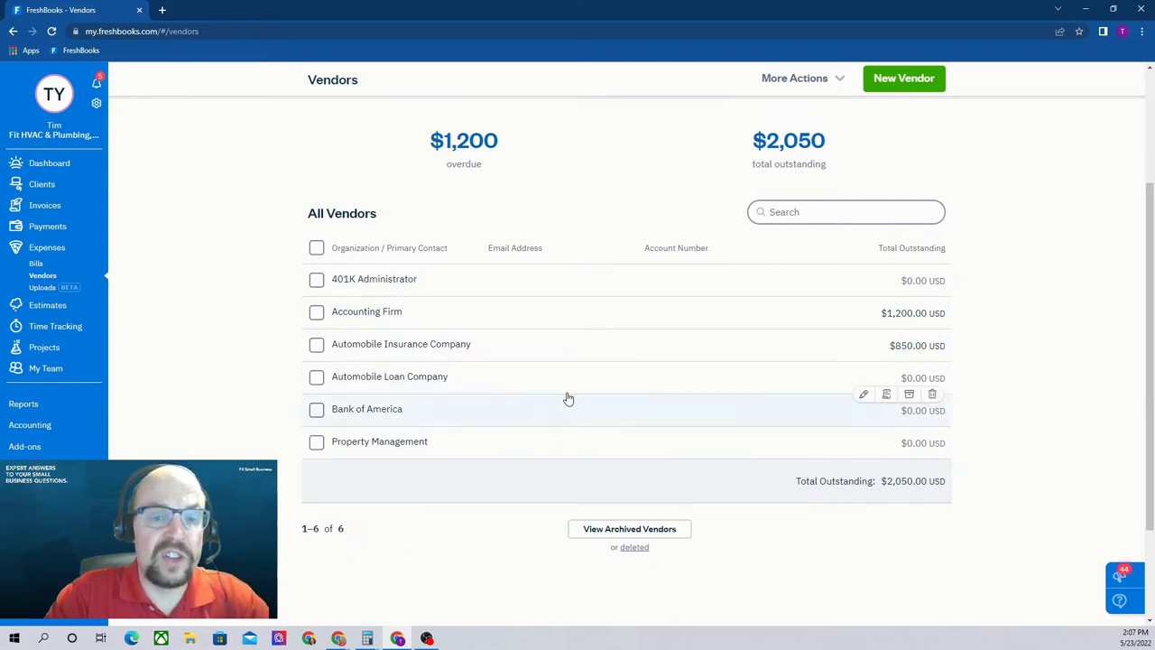
pyautogui.scroll(3, 590, 254)
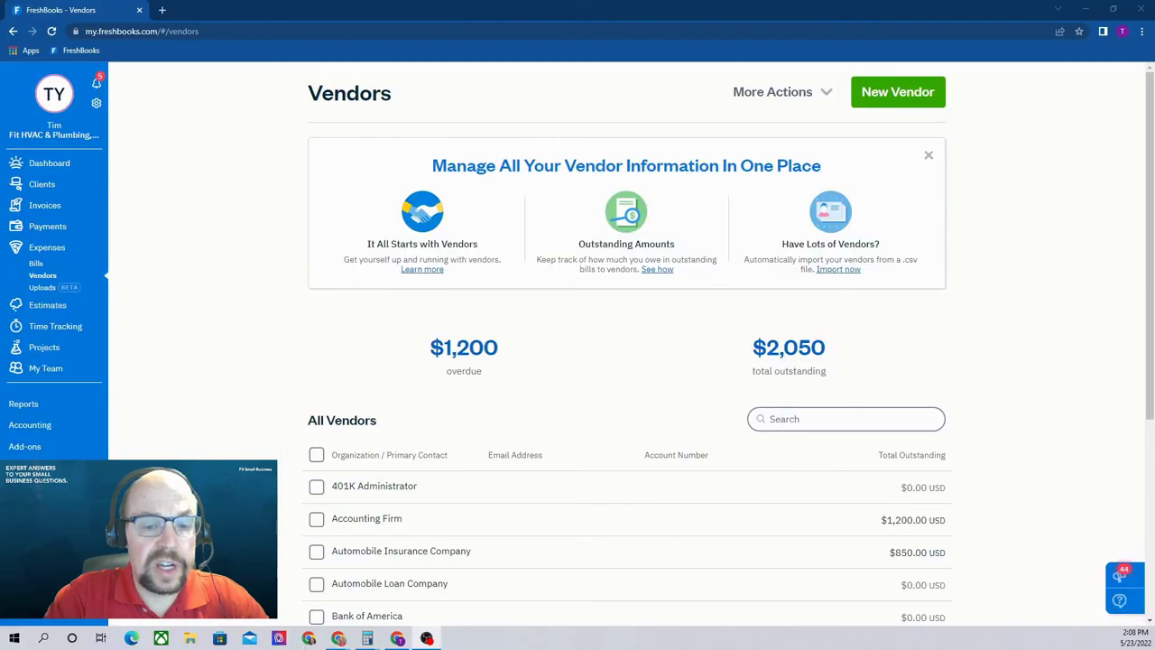
# Scroll through the four bills on the Bills page, then open the New Bill dropdown.
pyautogui.click(33, 266)
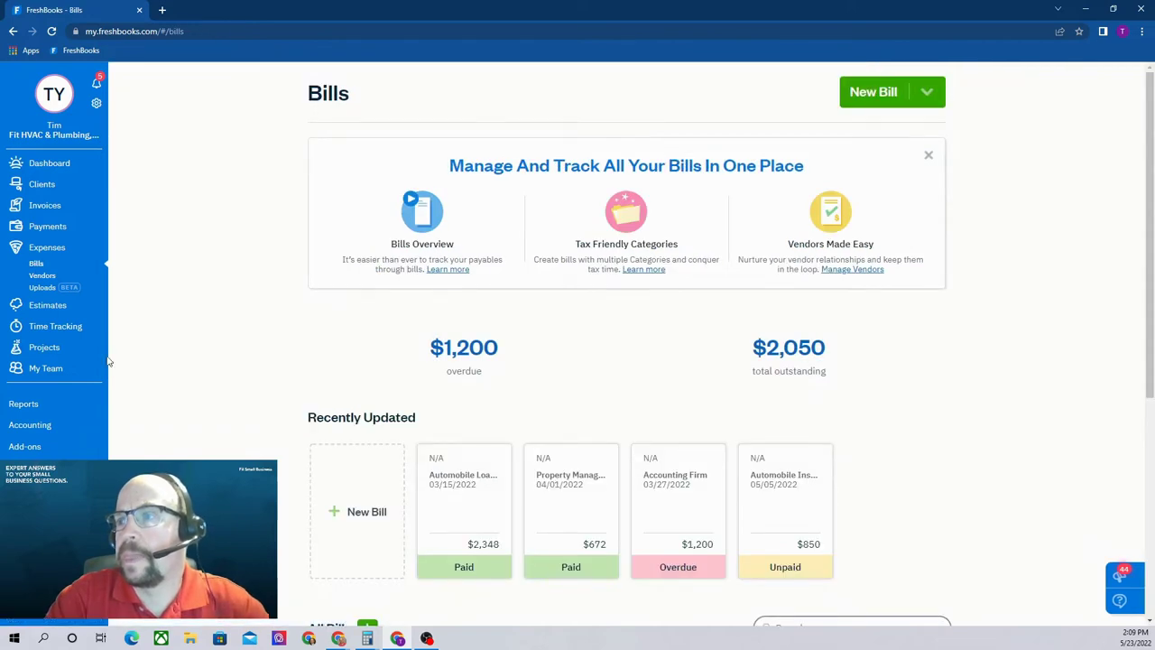
pyautogui.scroll(-2, 567, 428)
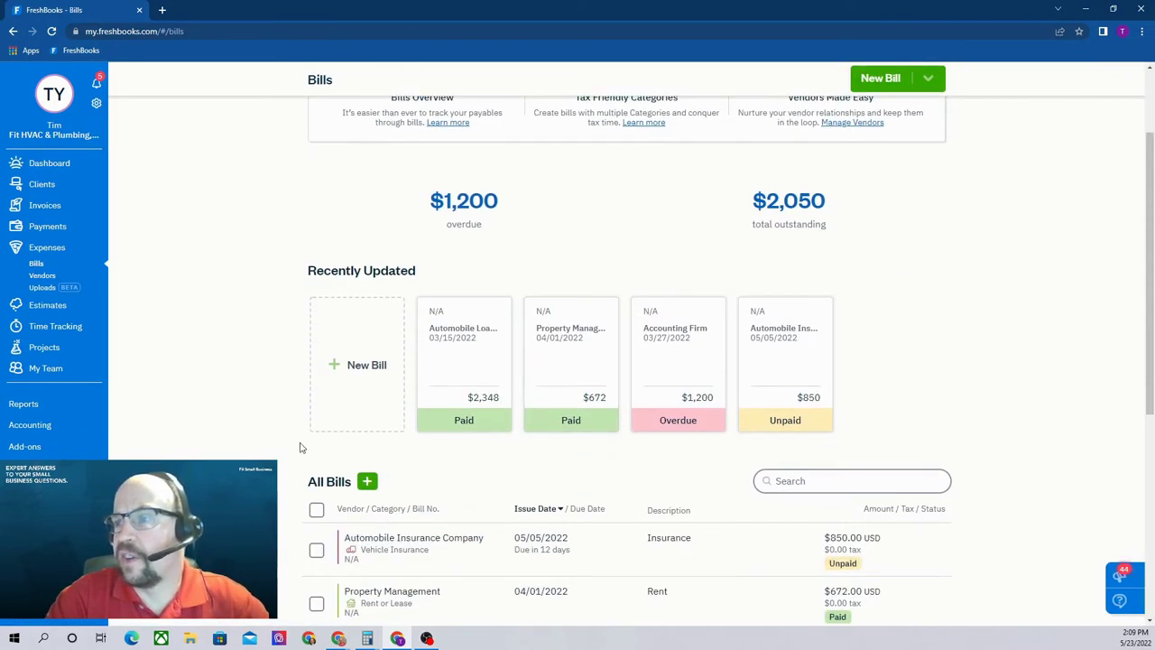
pyautogui.scroll(-2, 902, 354)
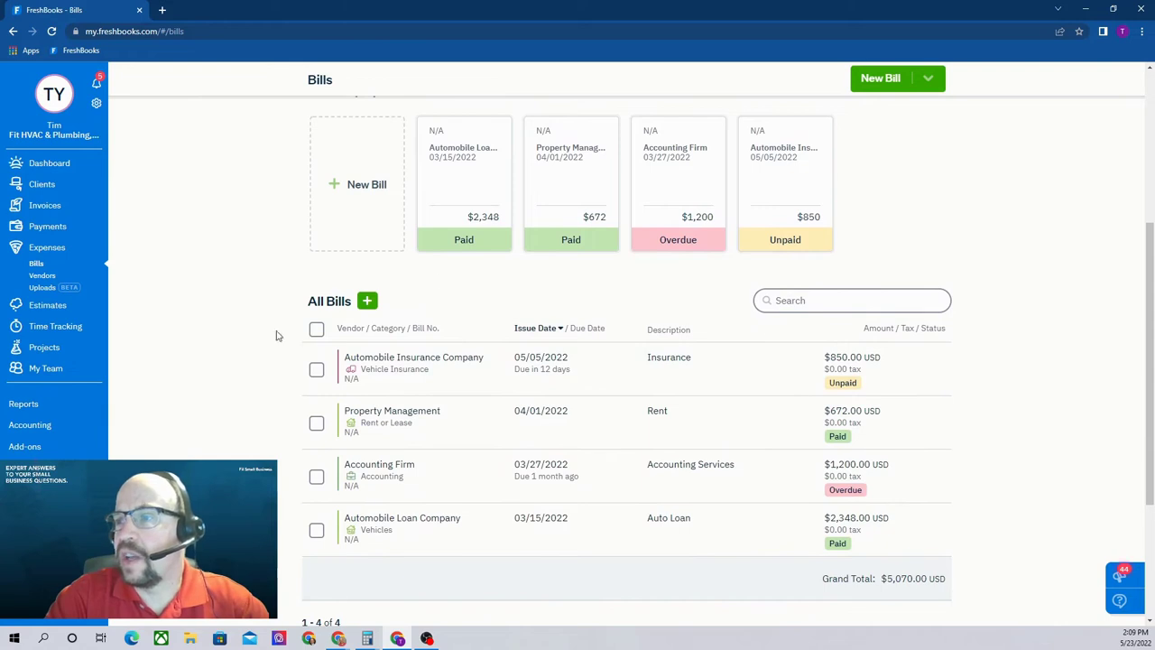
pyautogui.scroll(-1, 447, 460)
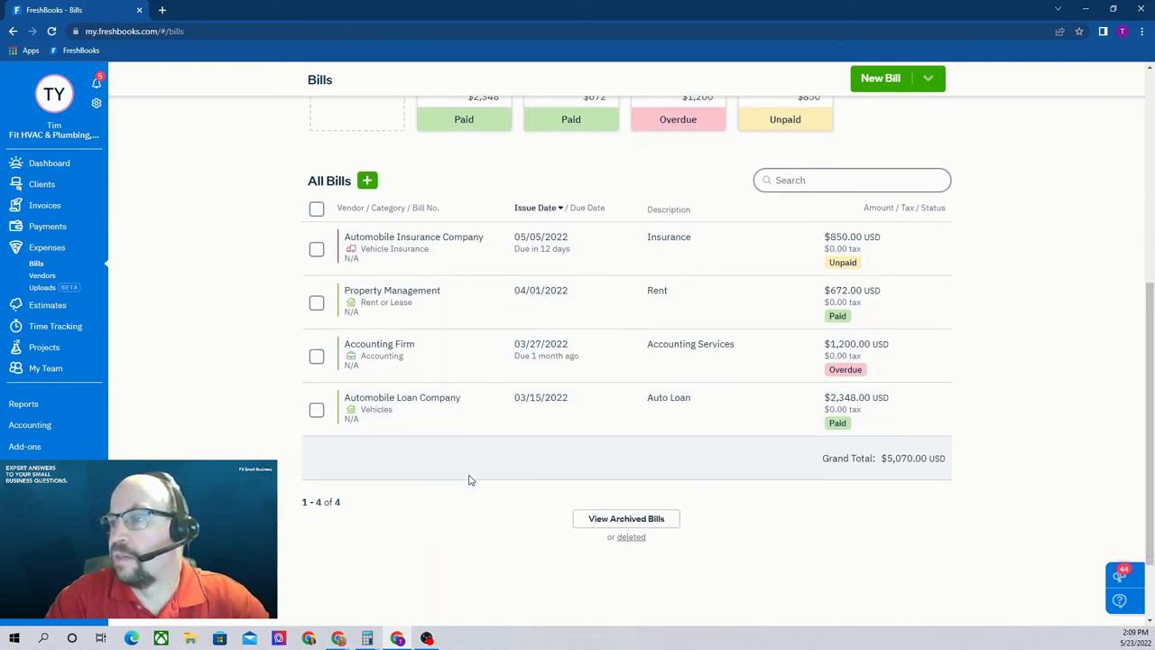
pyautogui.scroll(5, 487, 485)
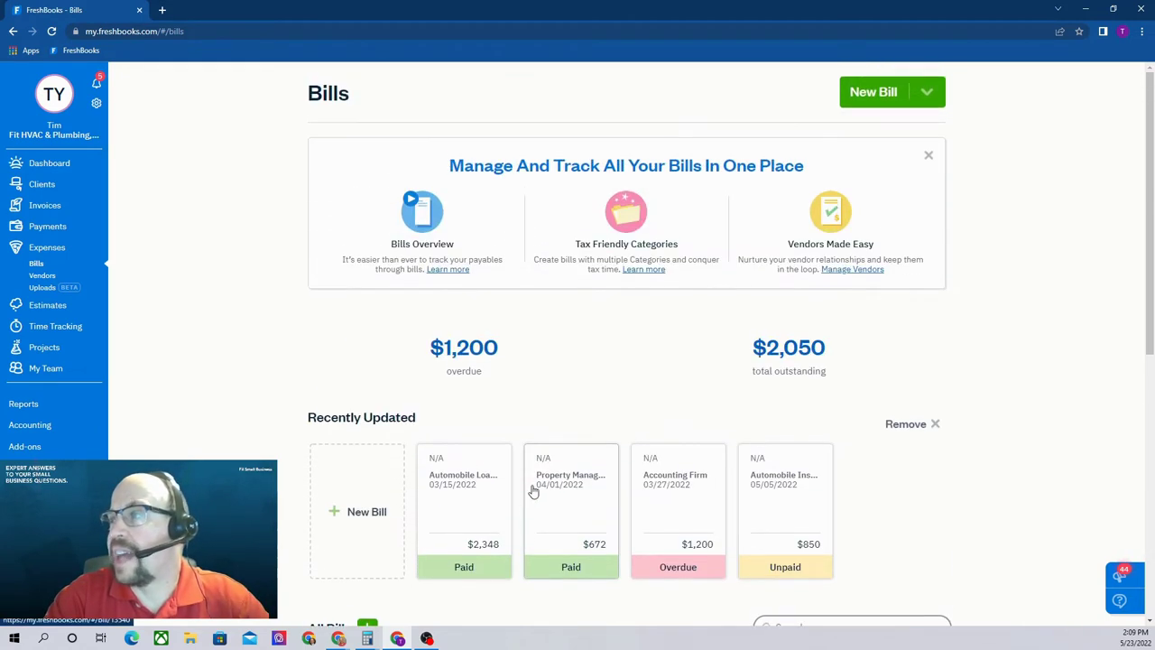
pyautogui.click(880, 95)
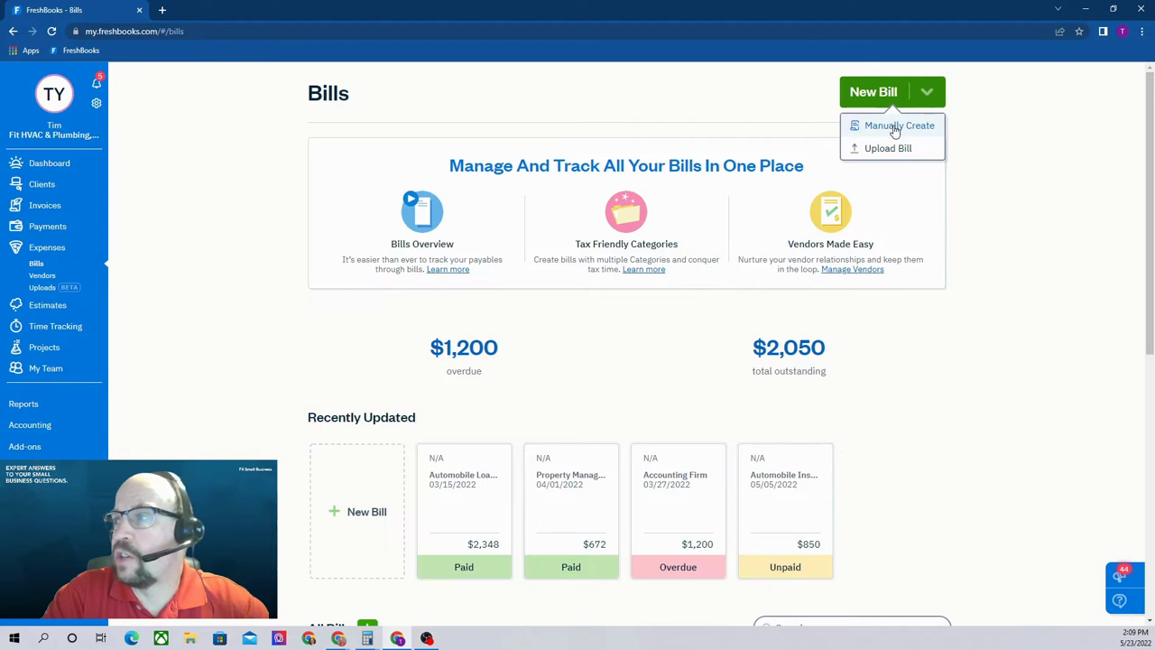
# Manually create a bill, leaving the vendor unselected, and add one empty line item.
pyautogui.click(893, 129)
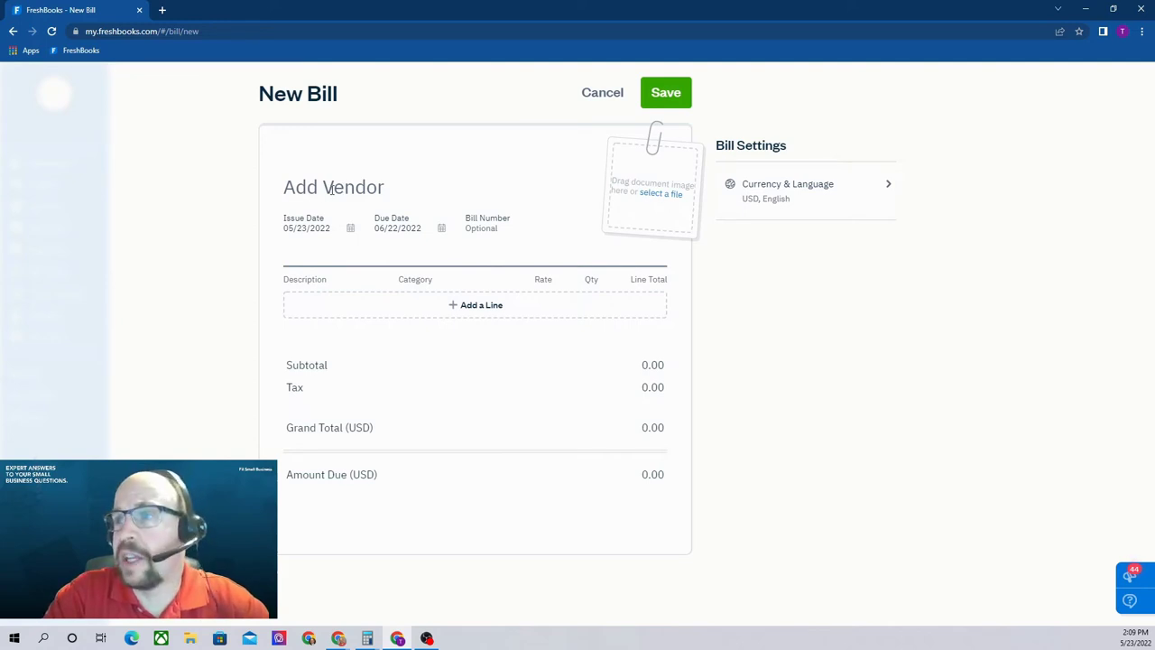
pyautogui.click(331, 188)
pyautogui.scroll(-1, 365, 252)
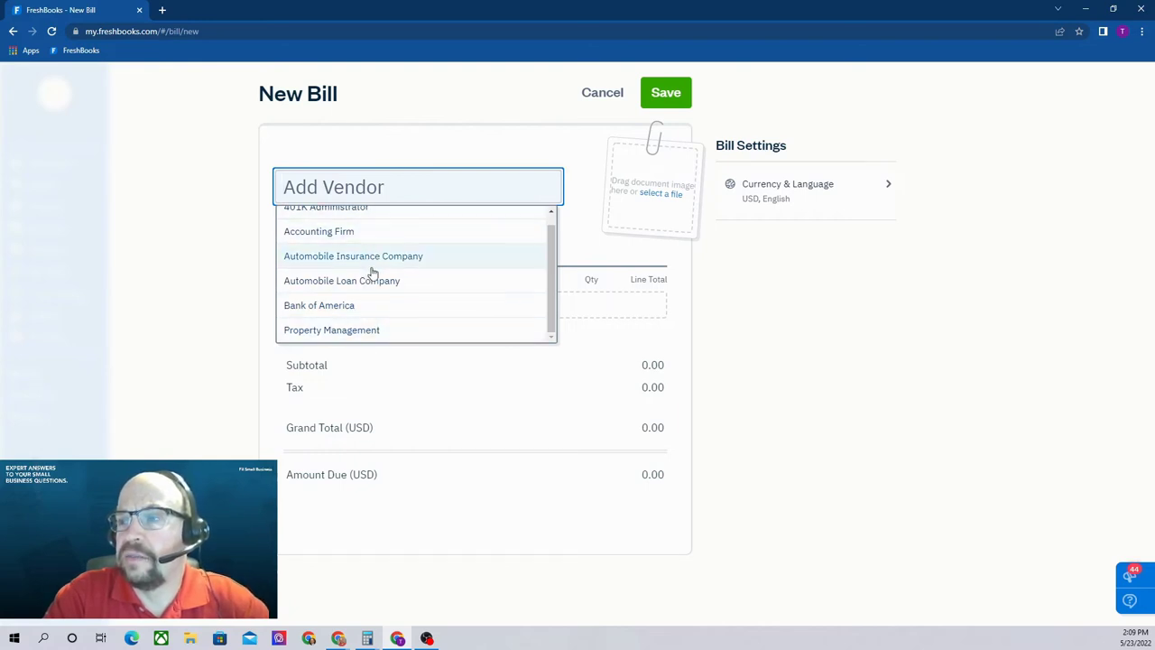
pyautogui.click(482, 150)
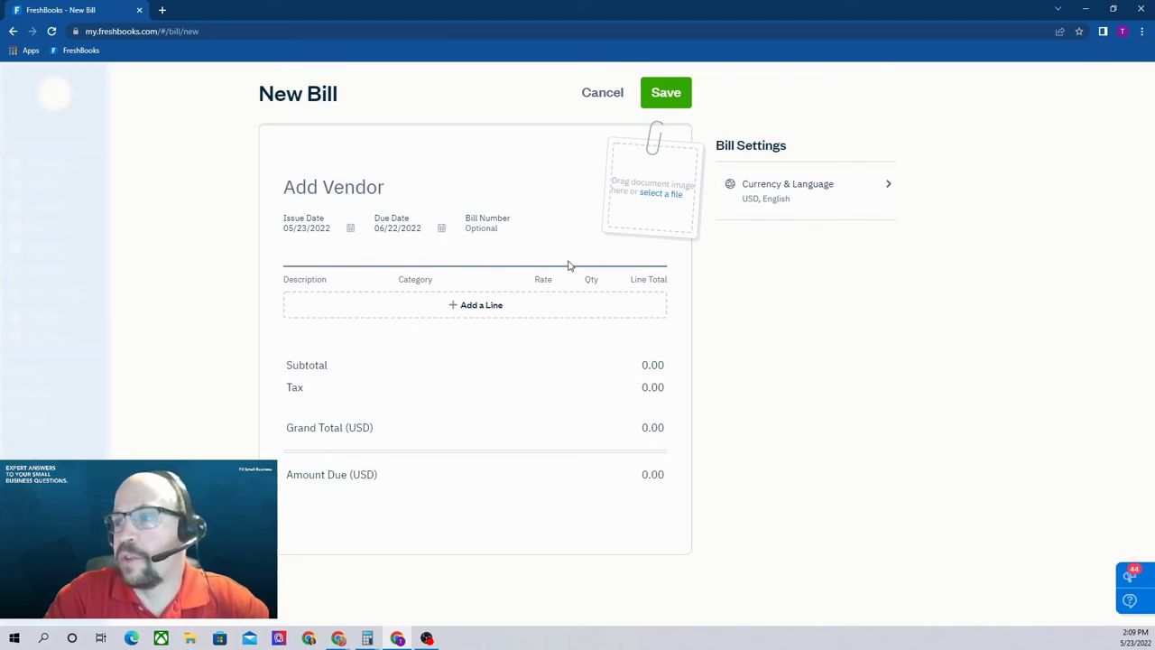
pyautogui.click(474, 305)
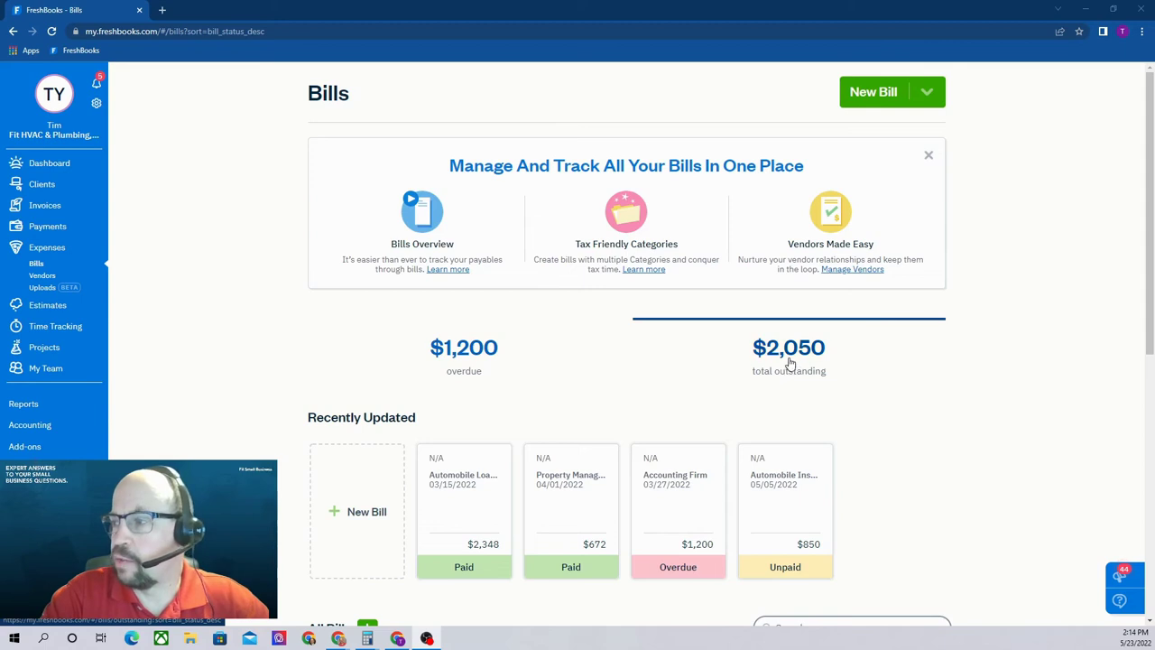
# Filter bills to the $2,050 outstanding: the $850 auto insurance and $1,200 accounting bills.
pyautogui.click(791, 359)
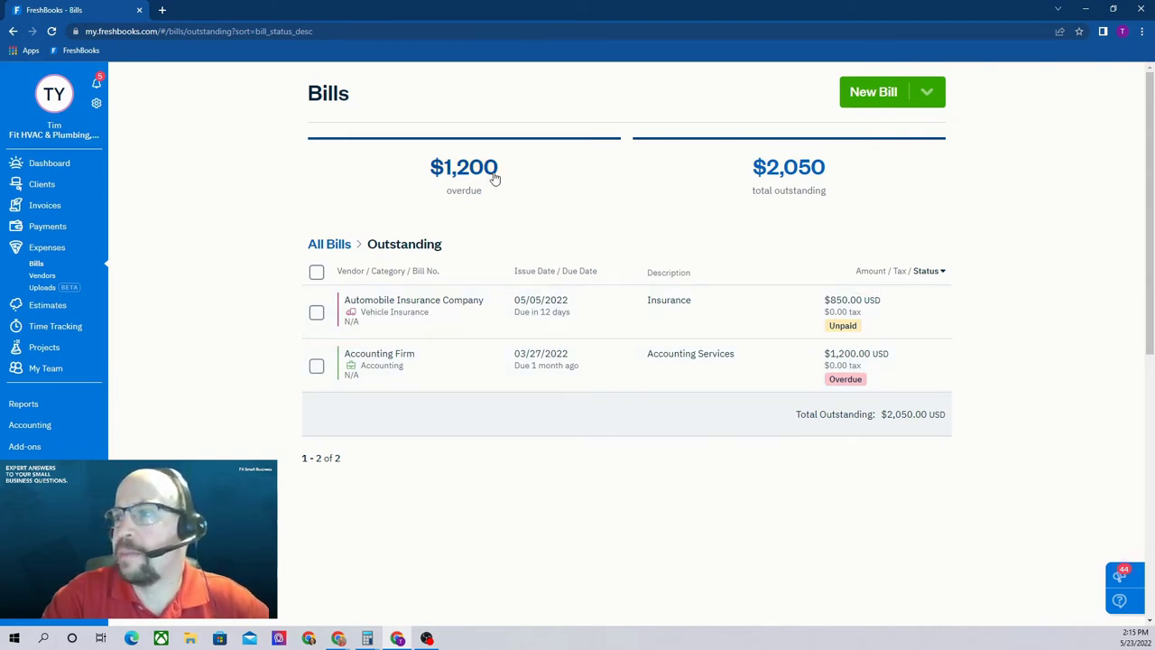
# Apply the Overdue filter to show only the $1,200.00 Accounting Firm bill.
pyautogui.click(451, 175)
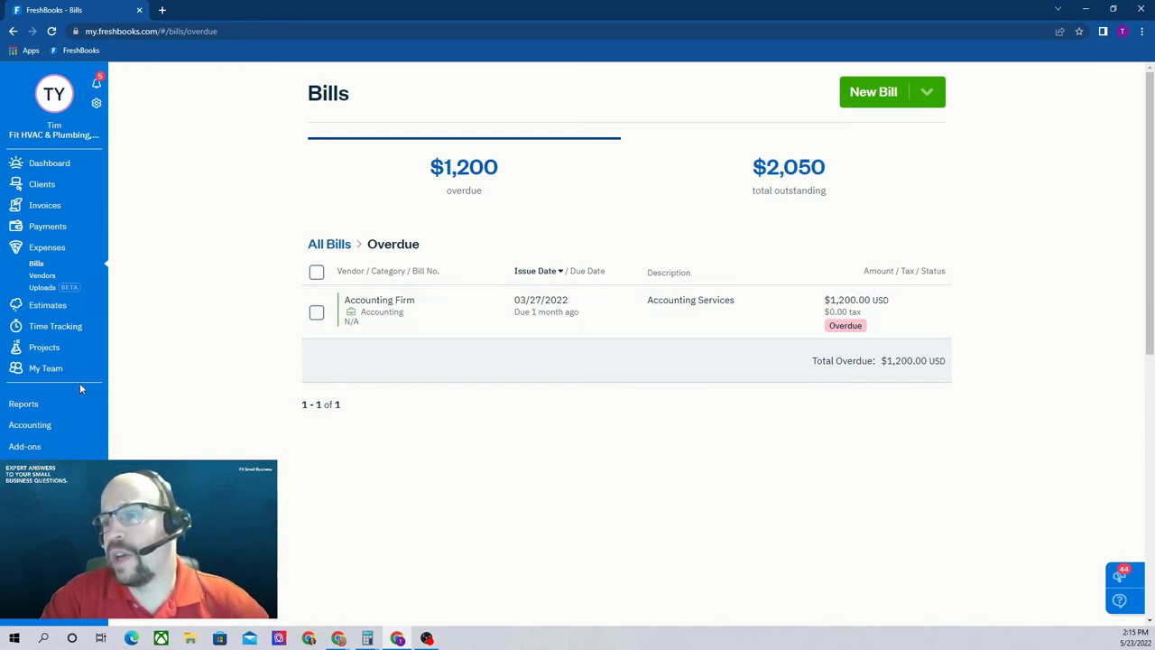
# Open Reports and scroll down to the Payments reports, including Accounts Payable Aging.
pyautogui.click(25, 405)
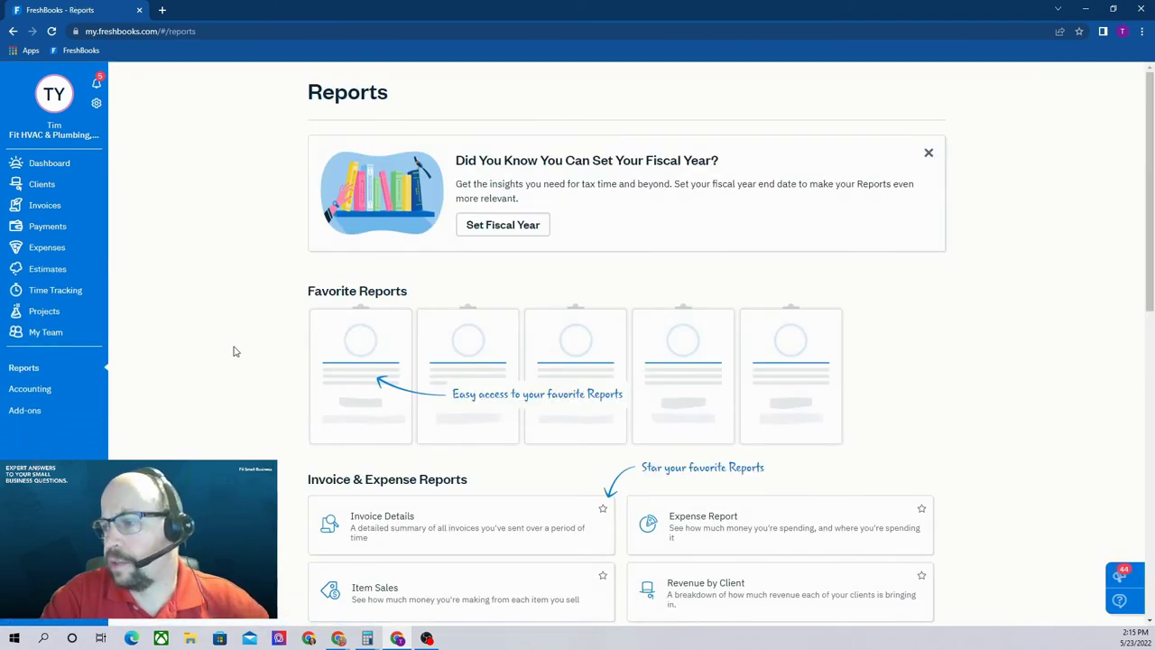
pyautogui.scroll(-3, 317, 385)
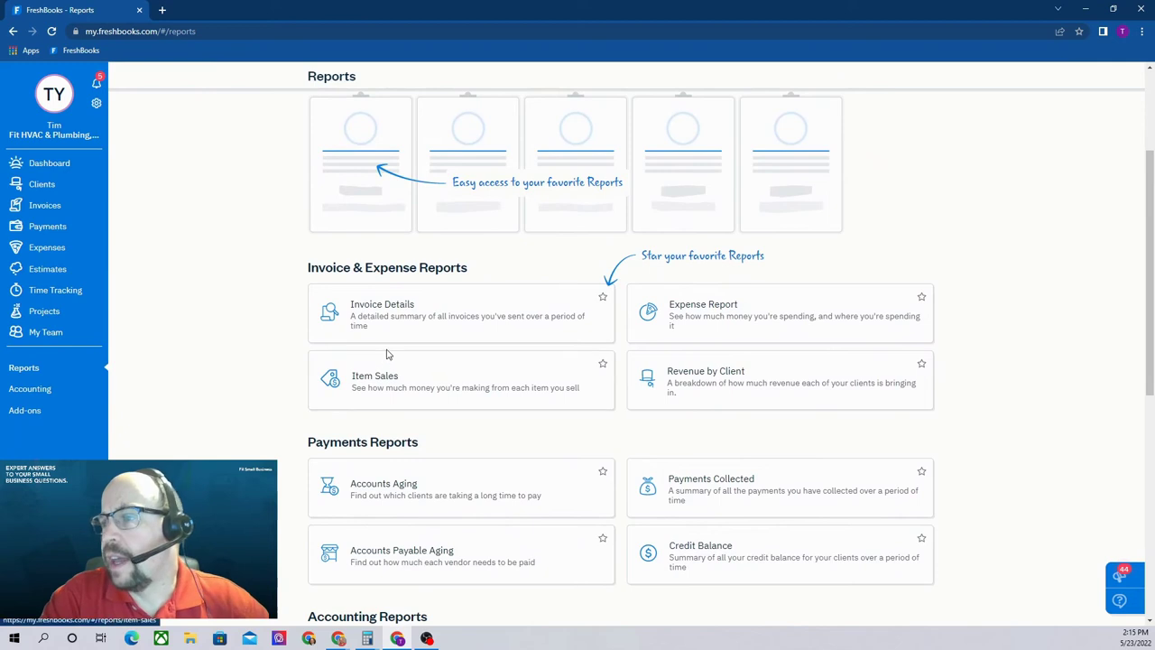
pyautogui.scroll(-2, 388, 354)
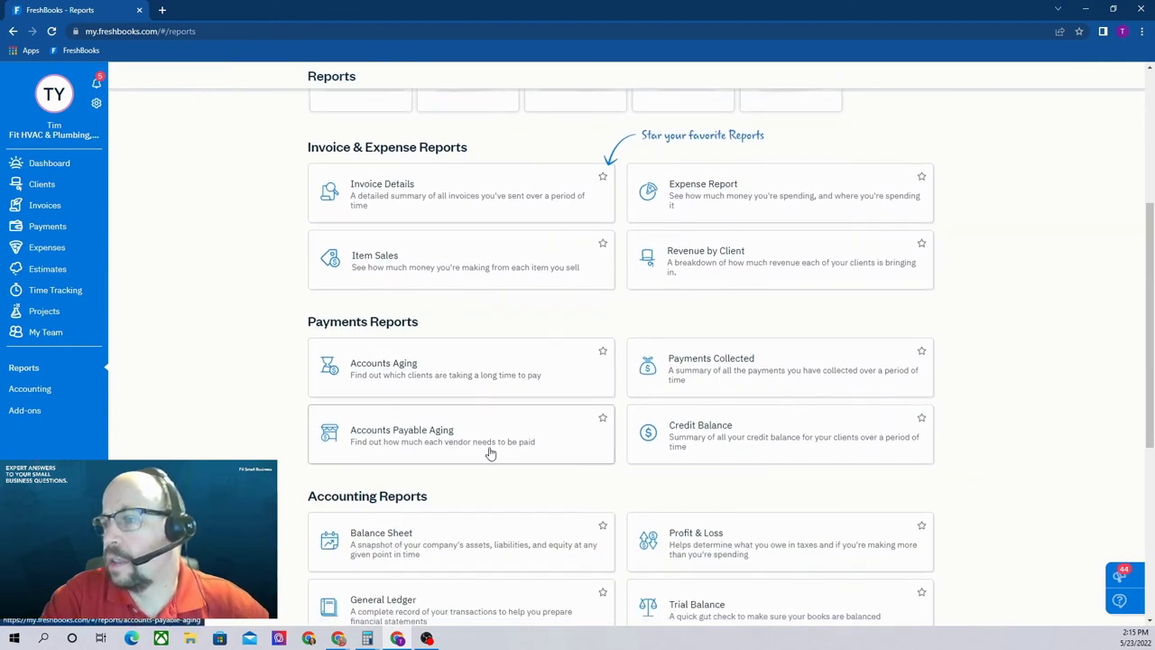
# View the Accounts Payable Aging report: $1,200 at 31-60 days, $850 at 0-30 days, $2,050 total.
pyautogui.click(397, 434)
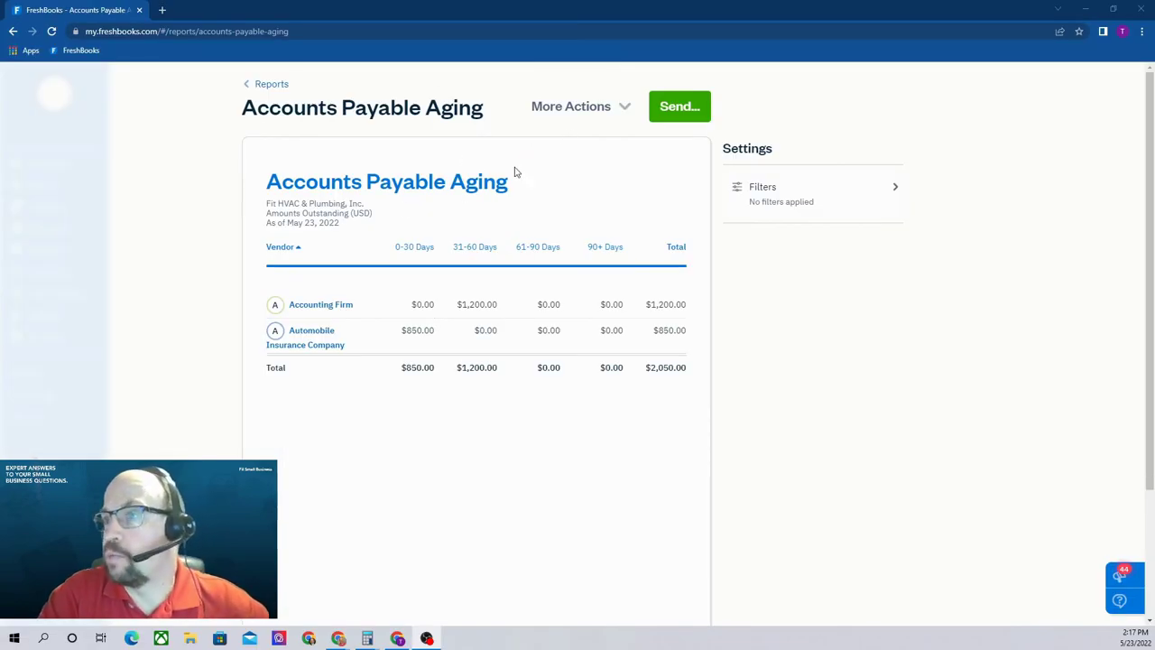
pyautogui.click(272, 84)
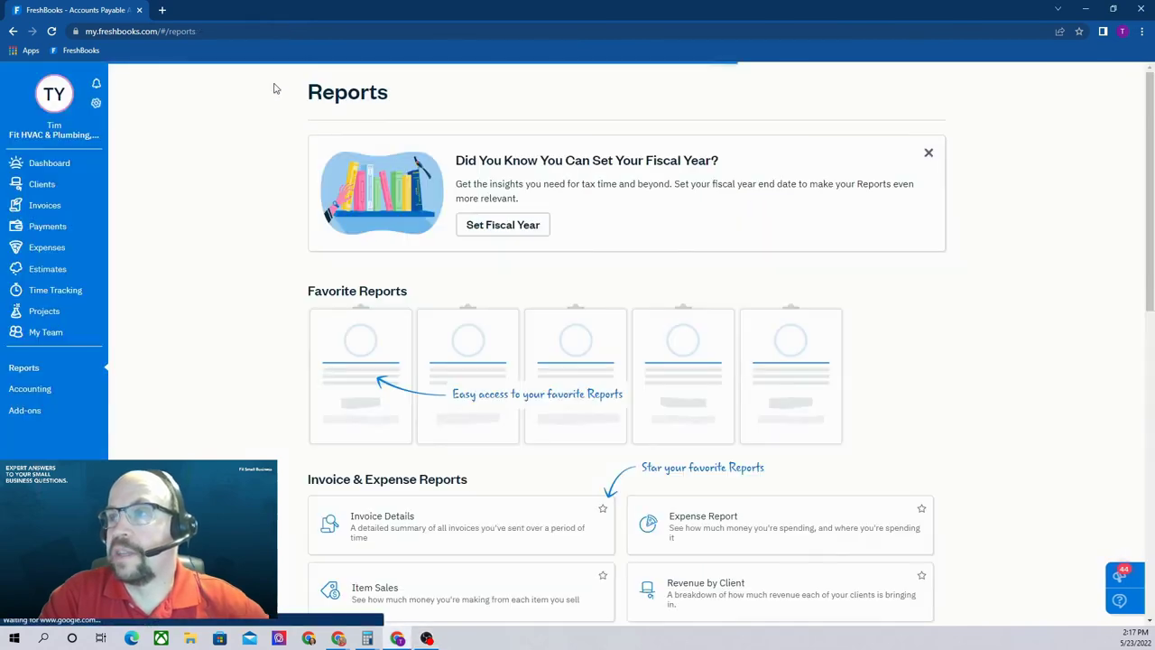
pyautogui.click(33, 162)
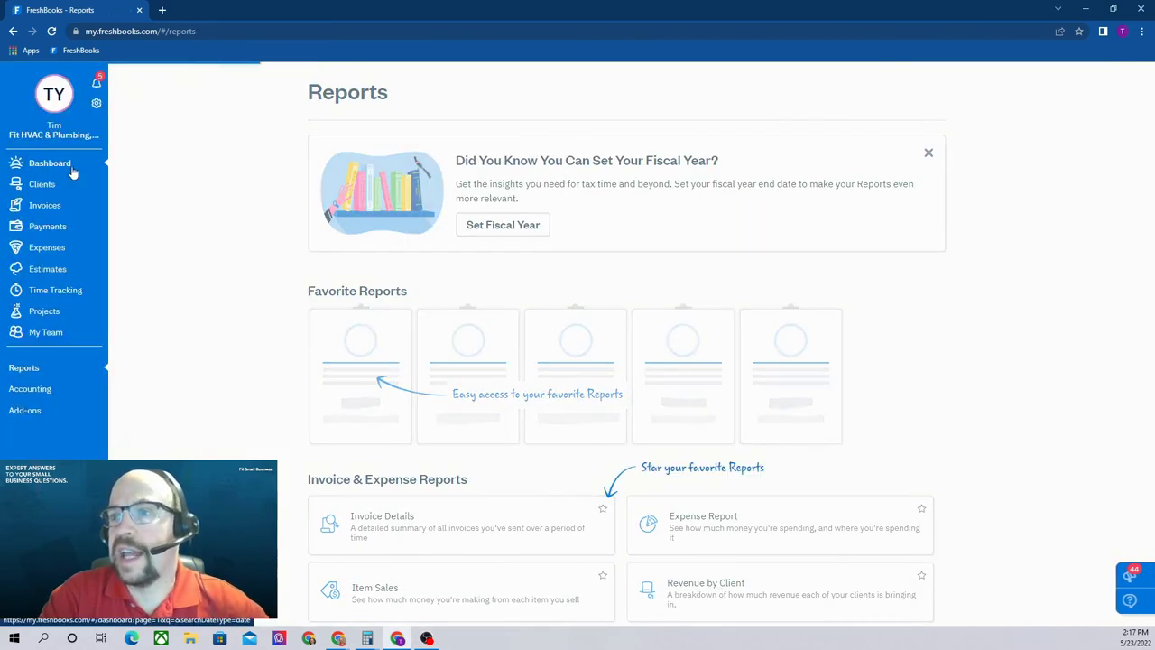
pyautogui.click(33, 249)
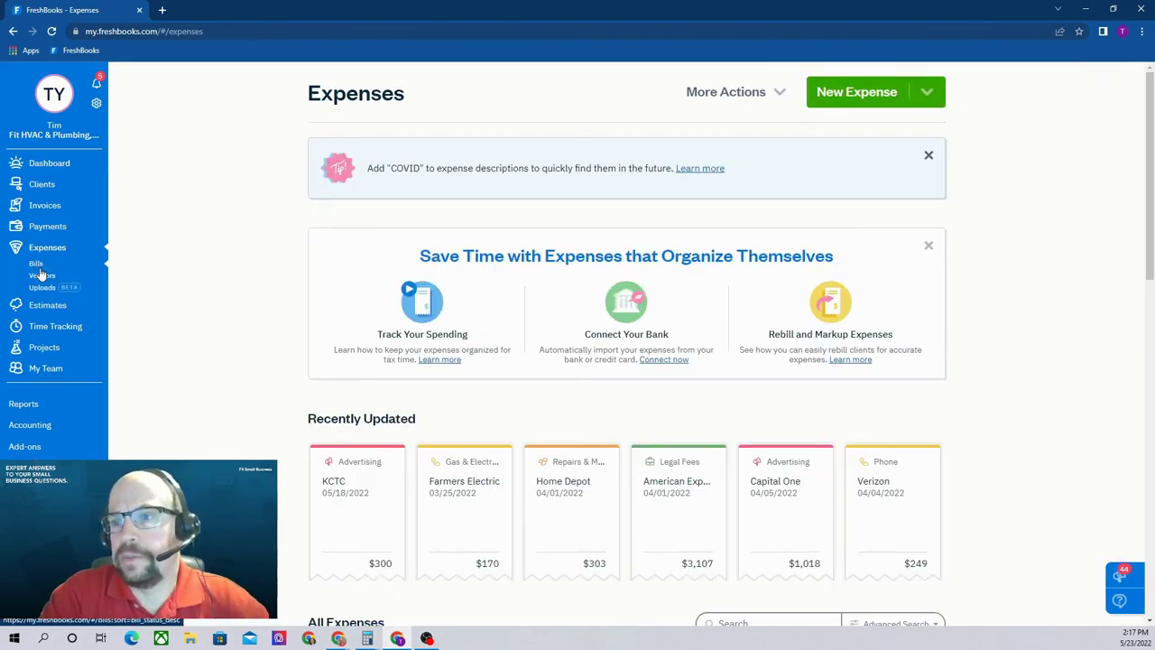
pyautogui.click(35, 267)
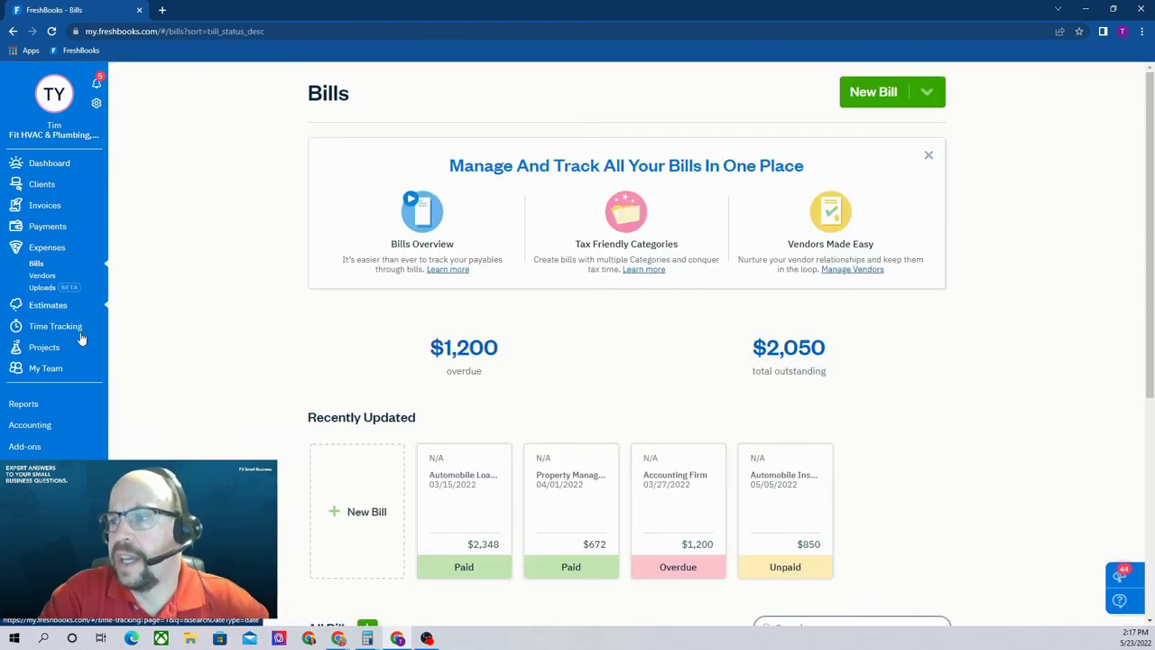
pyautogui.scroll(-4, 257, 357)
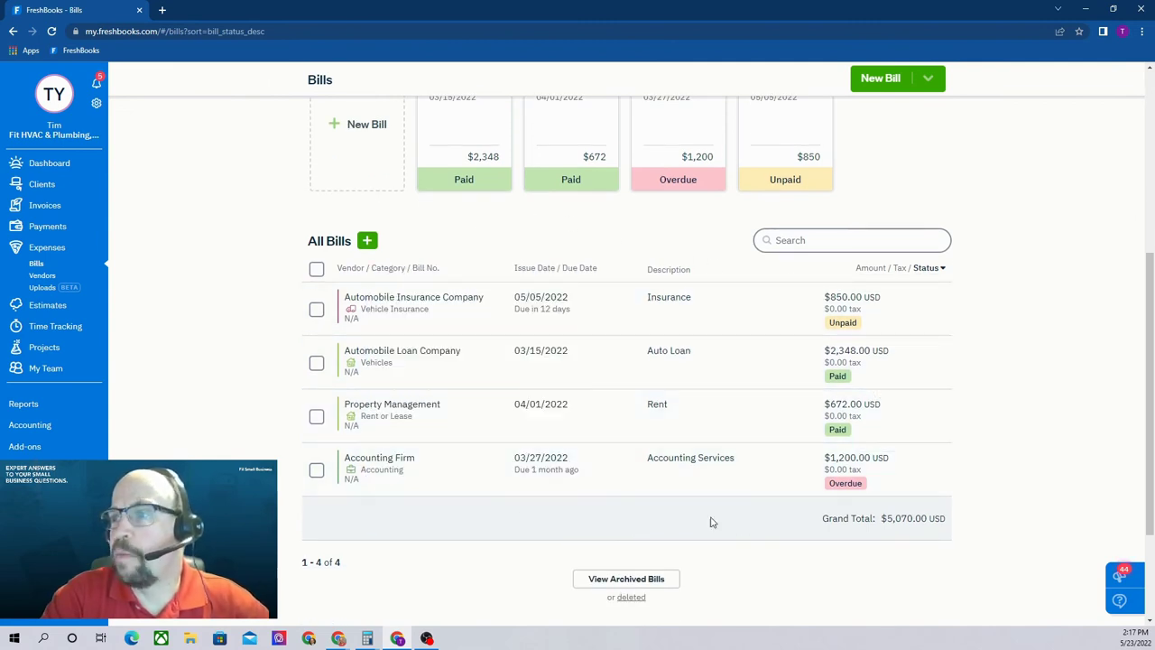
pyautogui.click(349, 268)
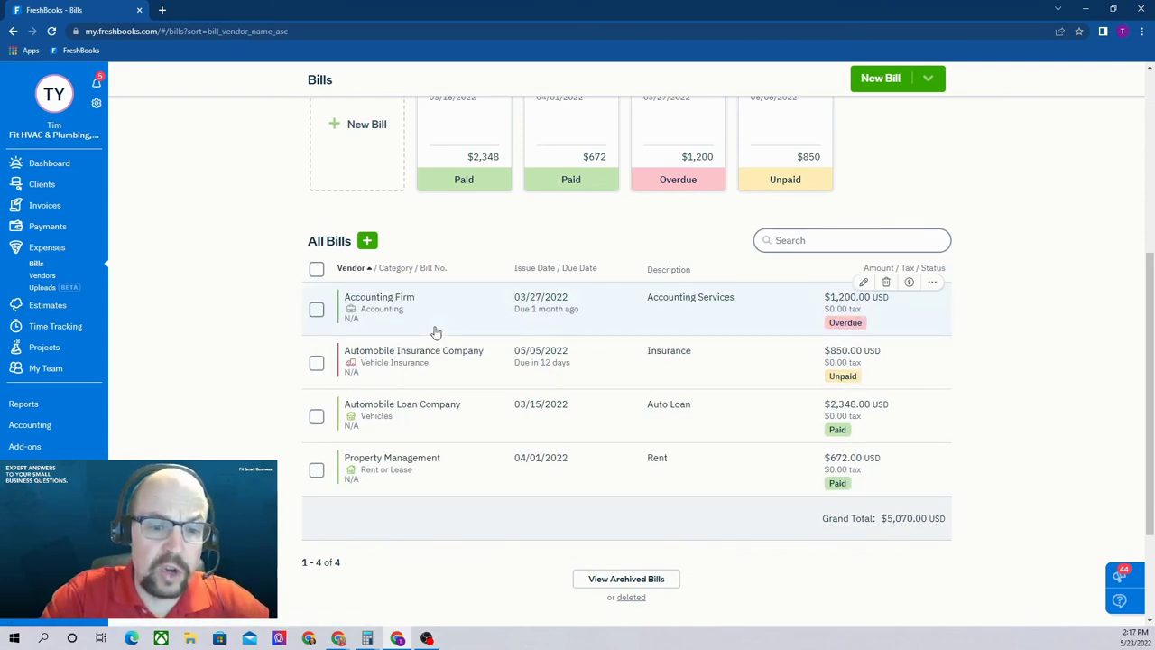
pyautogui.scroll(-1, 532, 320)
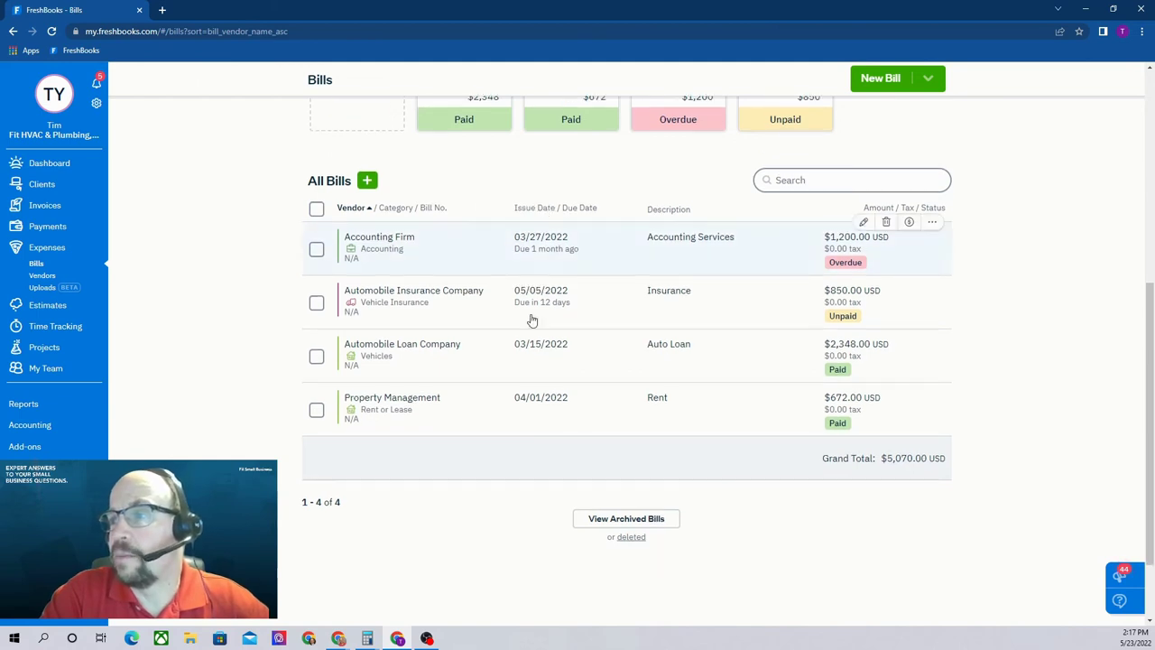
pyautogui.scroll(5, 539, 531)
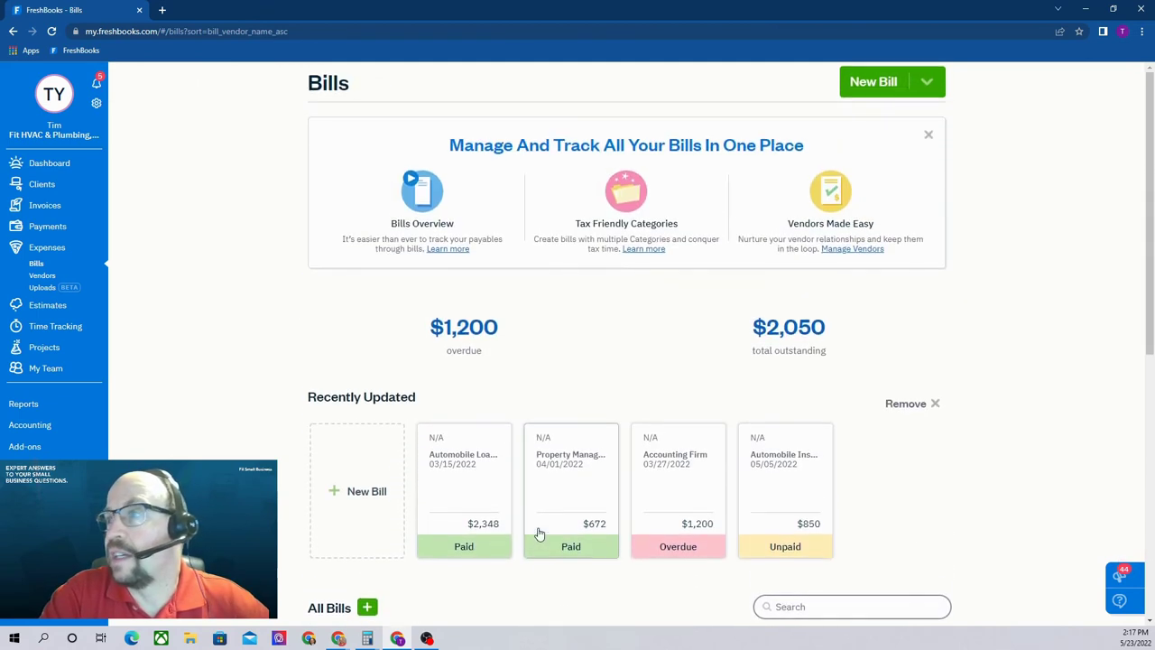
pyautogui.scroll(-3, 601, 439)
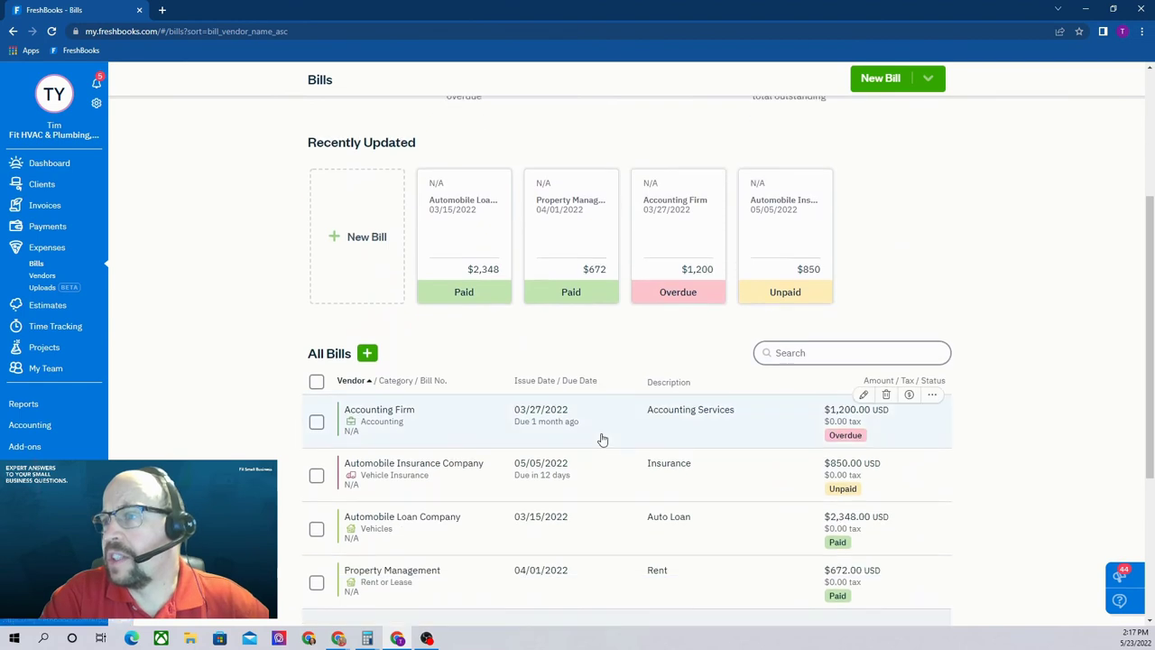
pyautogui.scroll(-2, 602, 438)
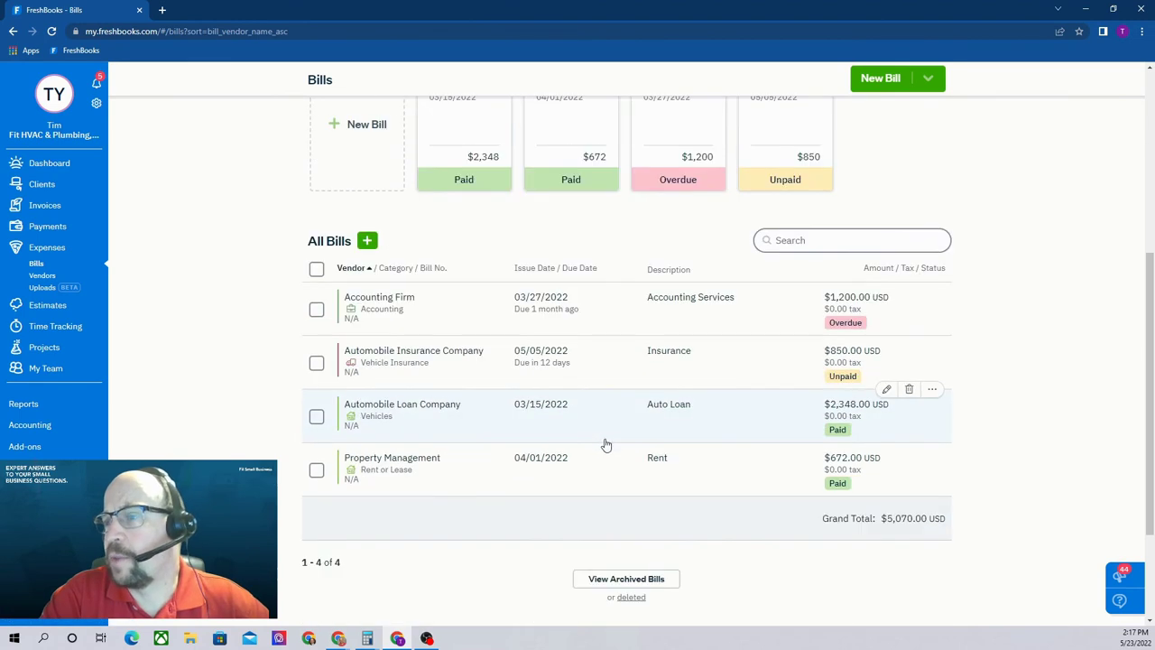
# Add a $1,200.00 Check payment to the Accounting Firm bill, leaving $0.00 due.
pyautogui.click(385, 303)
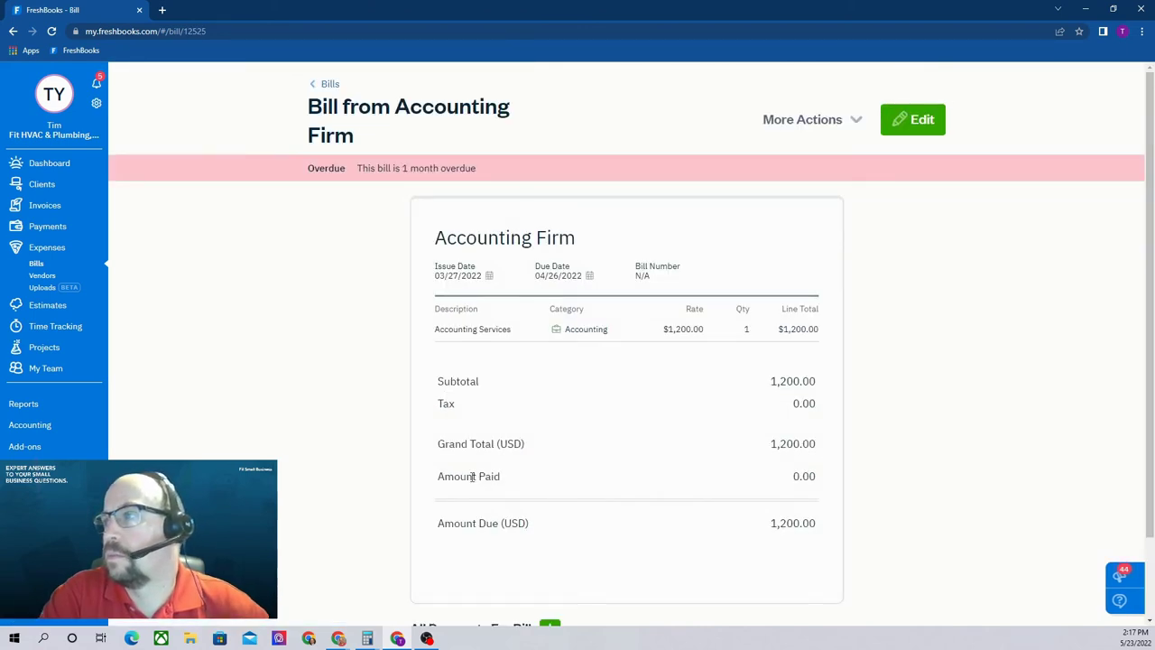
pyautogui.click(854, 122)
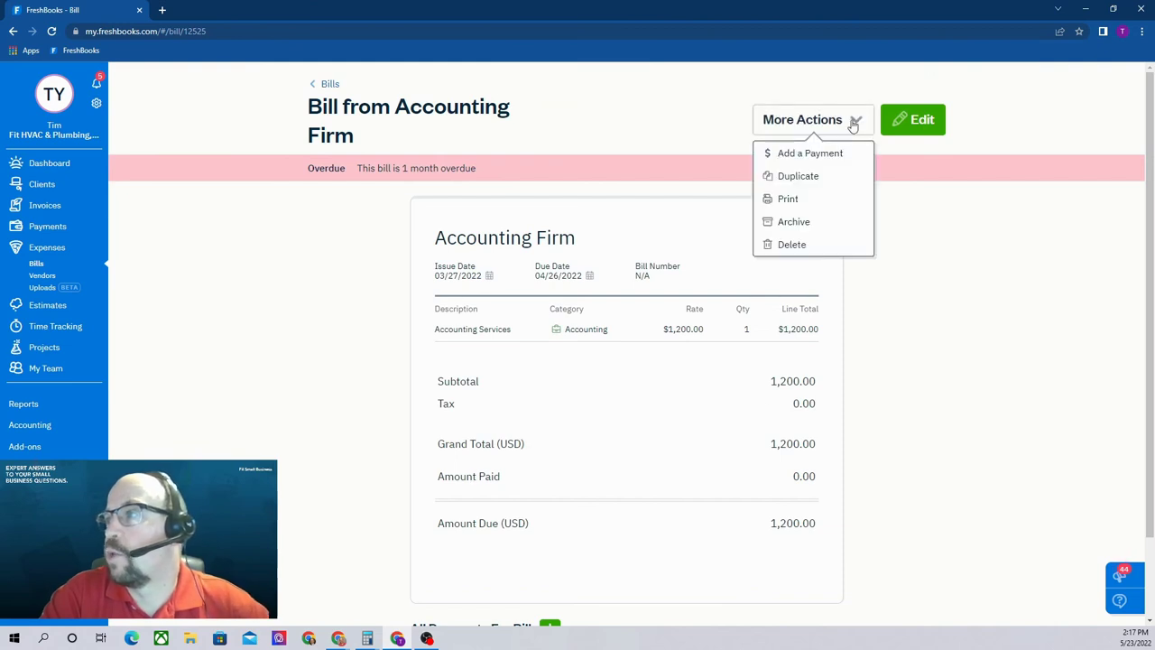
pyautogui.click(831, 159)
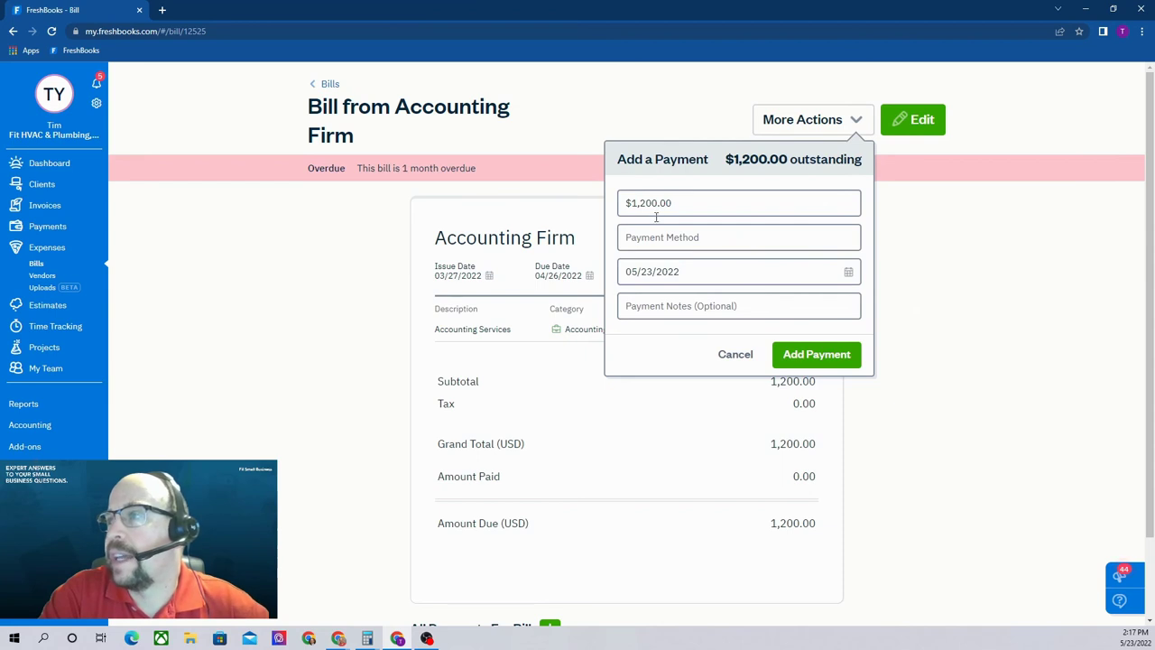
pyautogui.click(677, 239)
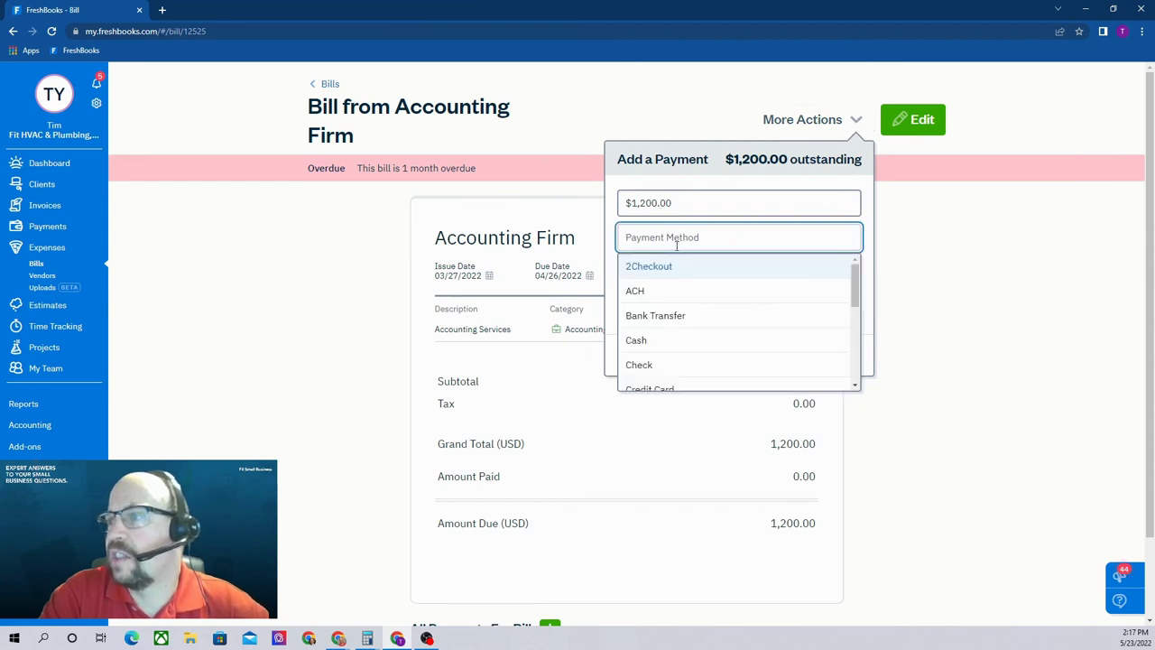
pyautogui.click(653, 366)
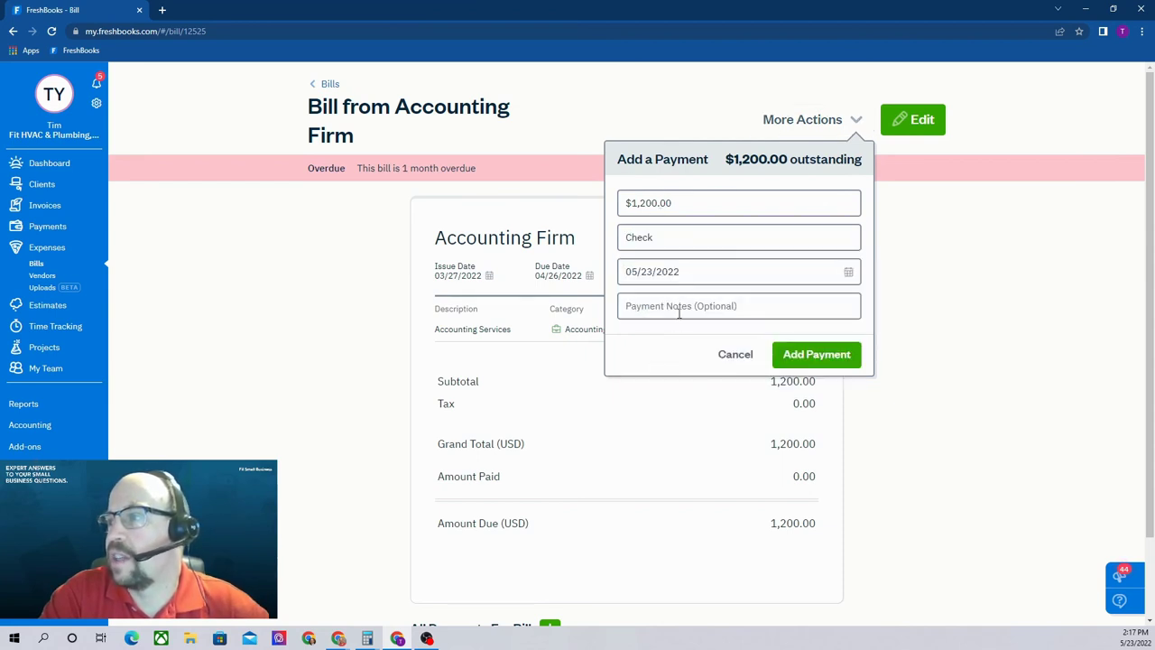
pyautogui.click(824, 357)
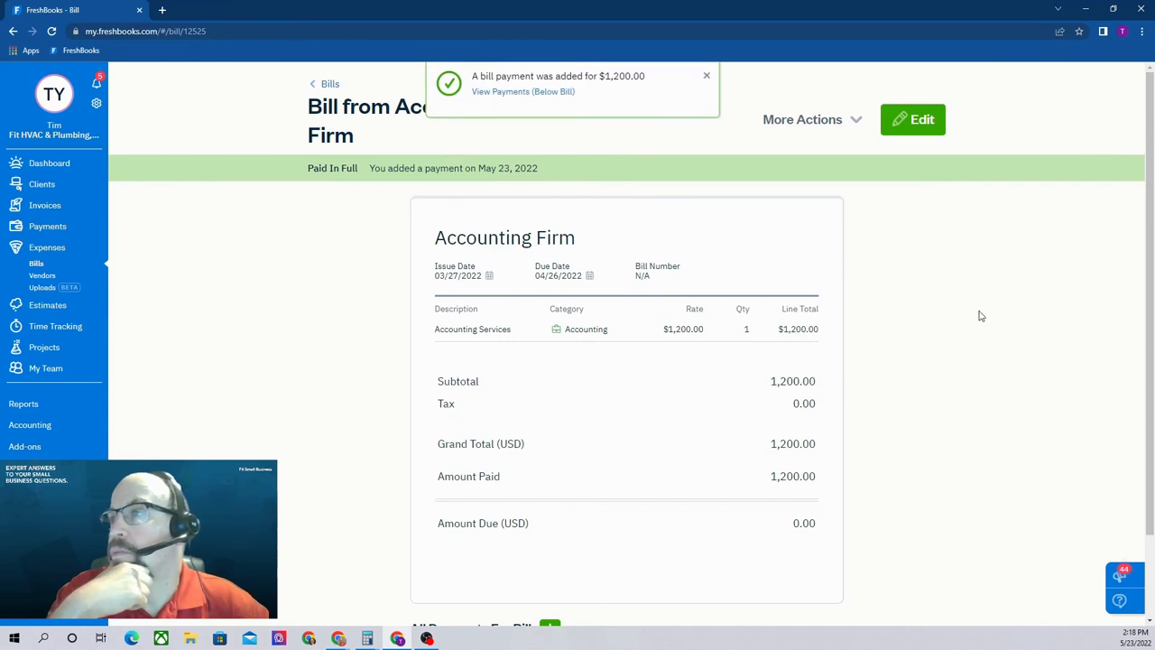
# Scroll down to check the bill's single $1,200.00 check payment dated 05/23/2022, then scroll back up.
pyautogui.scroll(-1, 343, 221)
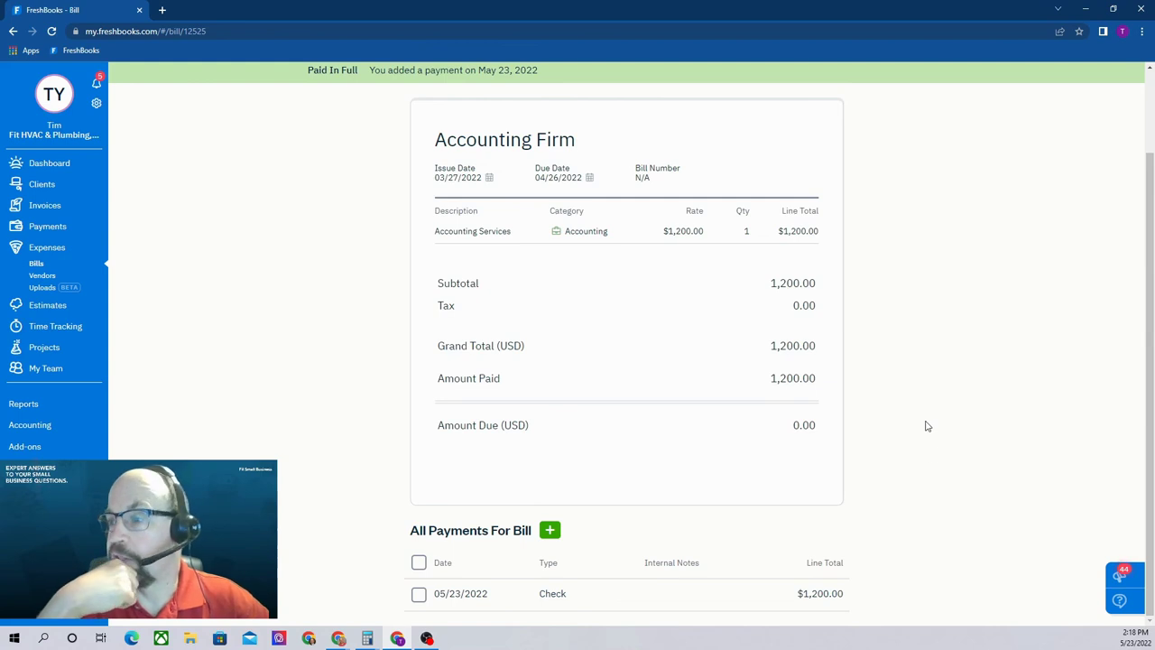
pyautogui.scroll(2, 927, 426)
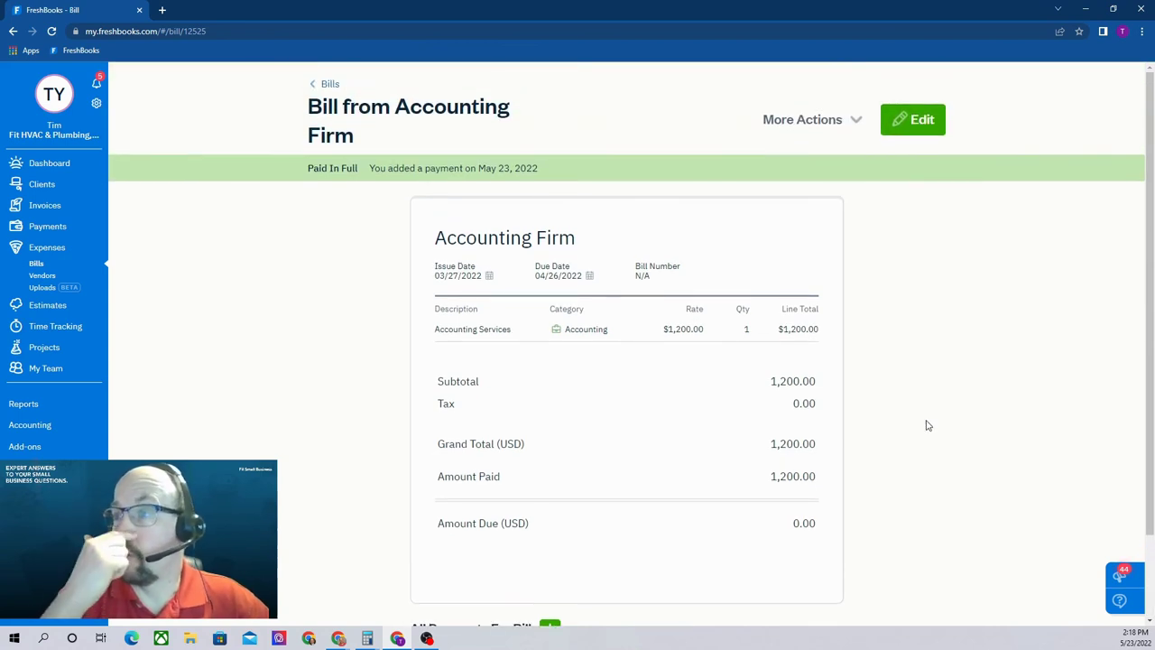
# Go back to the Bills list and confirm Accounting Firm shows Paid, with only the $850.00 insurance bill unpaid.
pyautogui.click(330, 85)
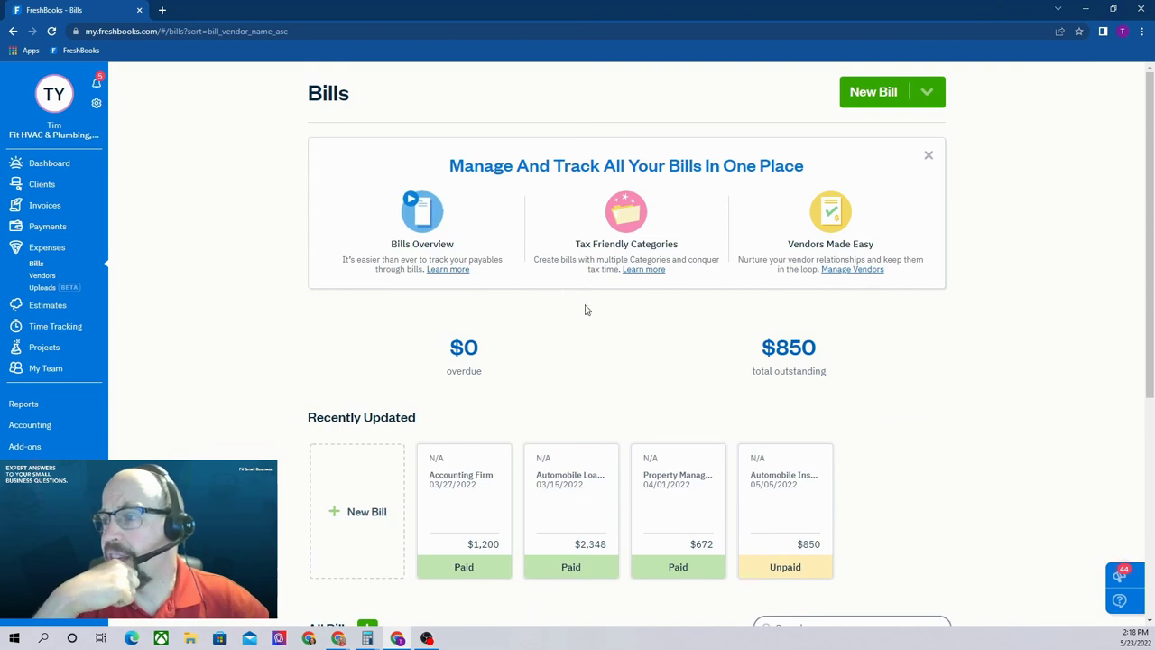
pyautogui.scroll(-5, 432, 340)
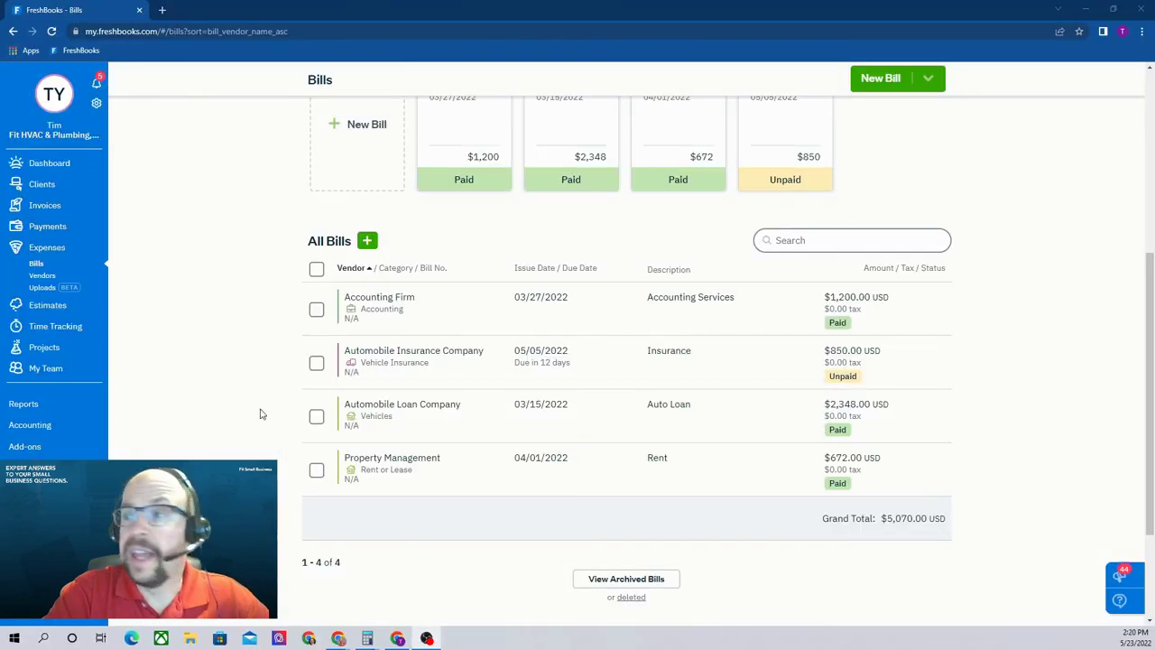
pyautogui.scroll(2, 577, 310)
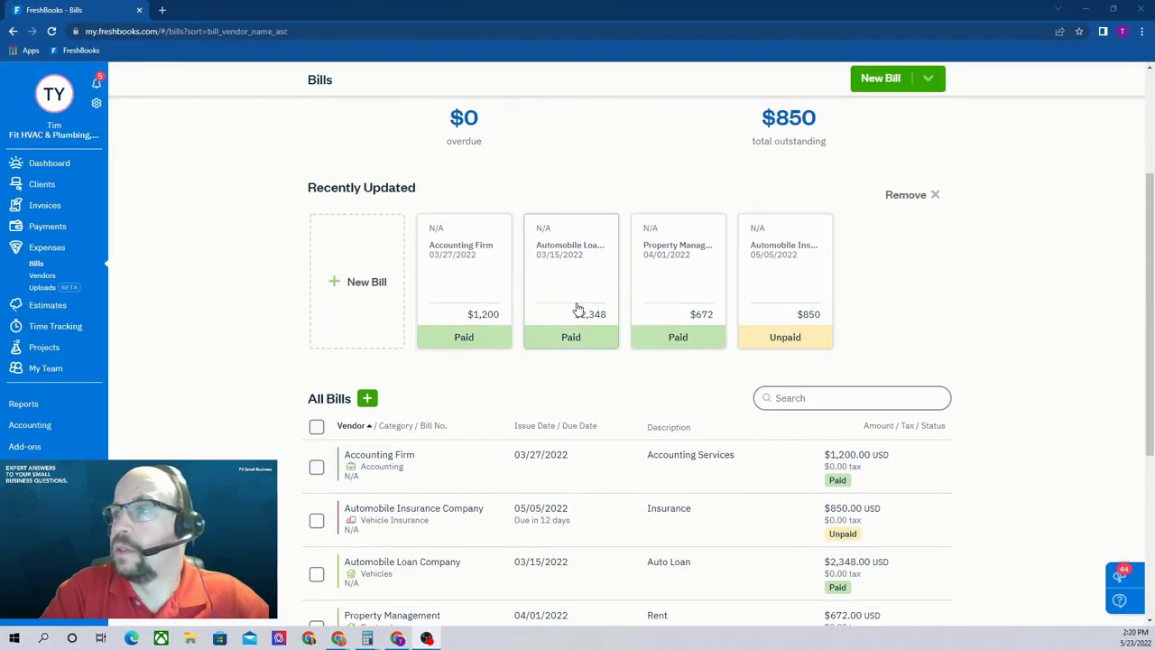
pyautogui.scroll(1, 655, 261)
pyautogui.scroll(-1, 655, 261)
pyautogui.scroll(3, 655, 261)
pyautogui.scroll(-4, 657, 263)
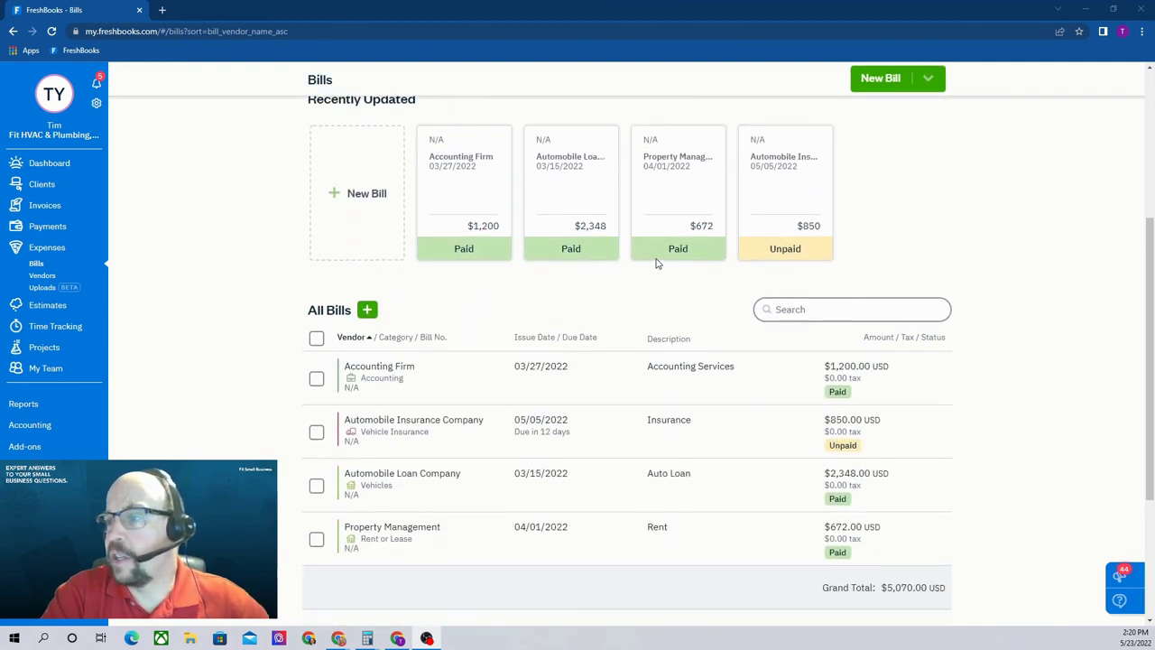
pyautogui.scroll(-1, 657, 263)
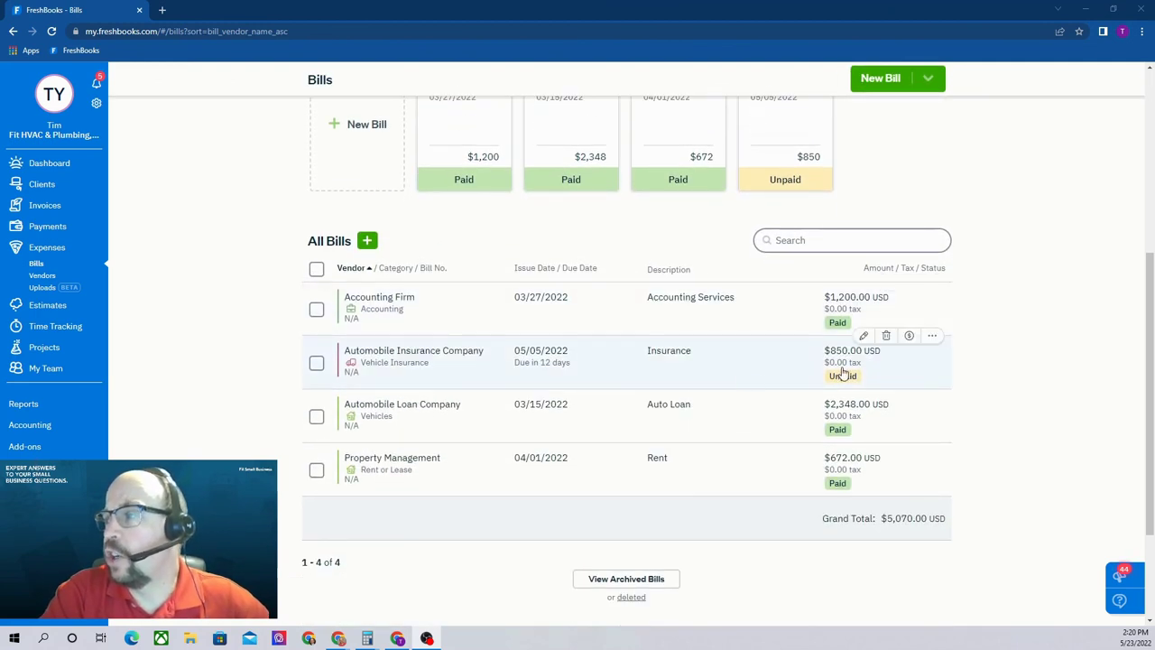
pyautogui.scroll(-1, 920, 379)
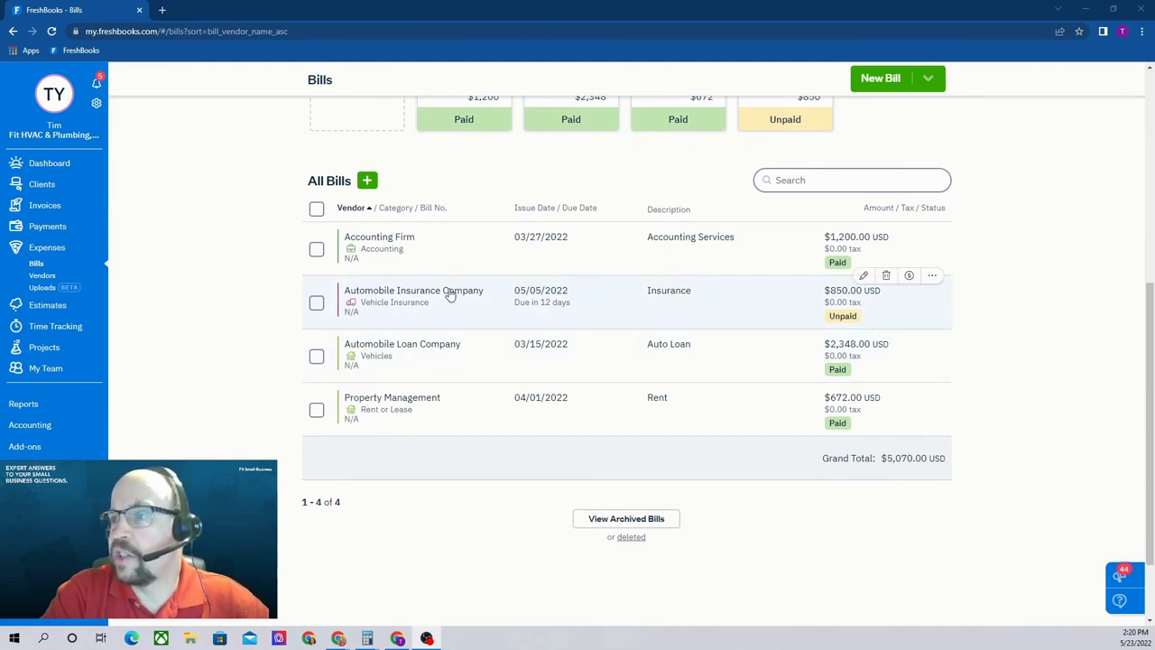
# Open the Automobile Insurance Company bill and review its $850.00 insurance line.
pyautogui.click(618, 312)
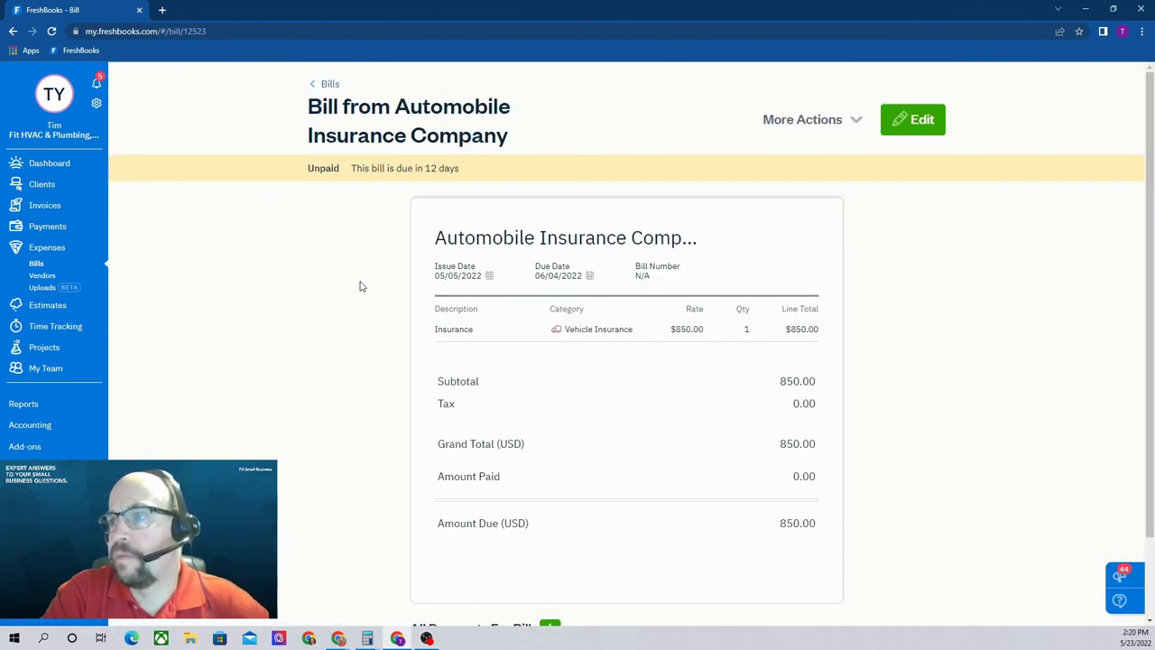
pyautogui.scroll(-1, 672, 438)
pyautogui.scroll(-1, 650, 452)
pyautogui.scroll(2, 704, 388)
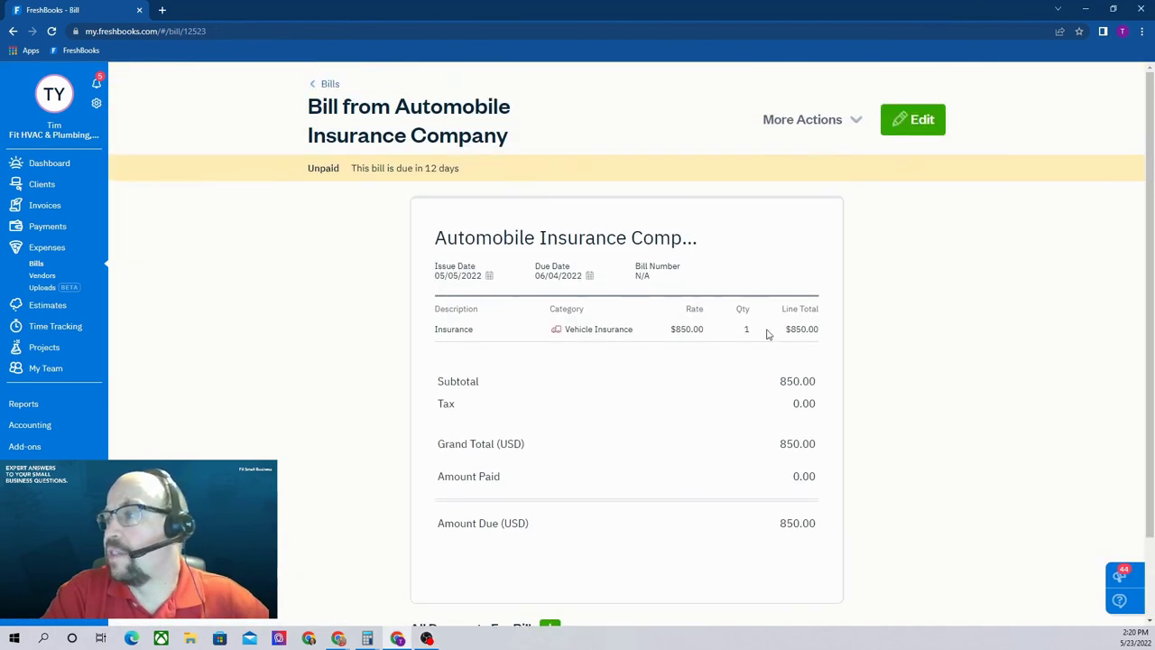
# Put the bill into edit mode, leaving the vendor and the quantity of 1 unchanged.
pyautogui.click(917, 126)
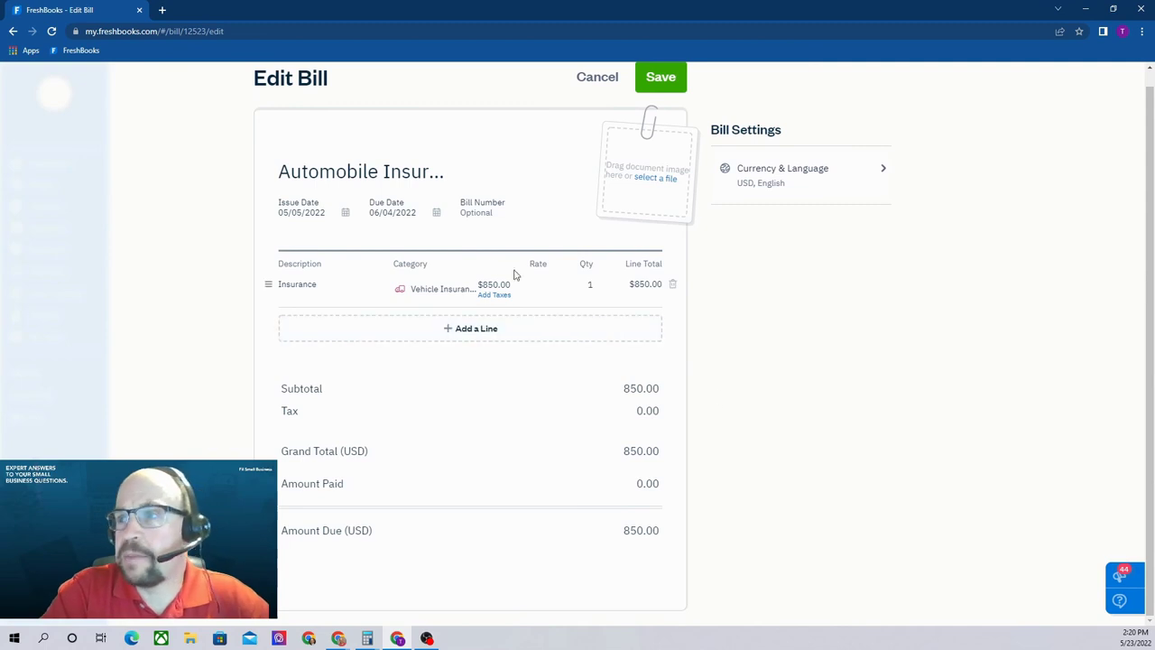
pyautogui.click(360, 165)
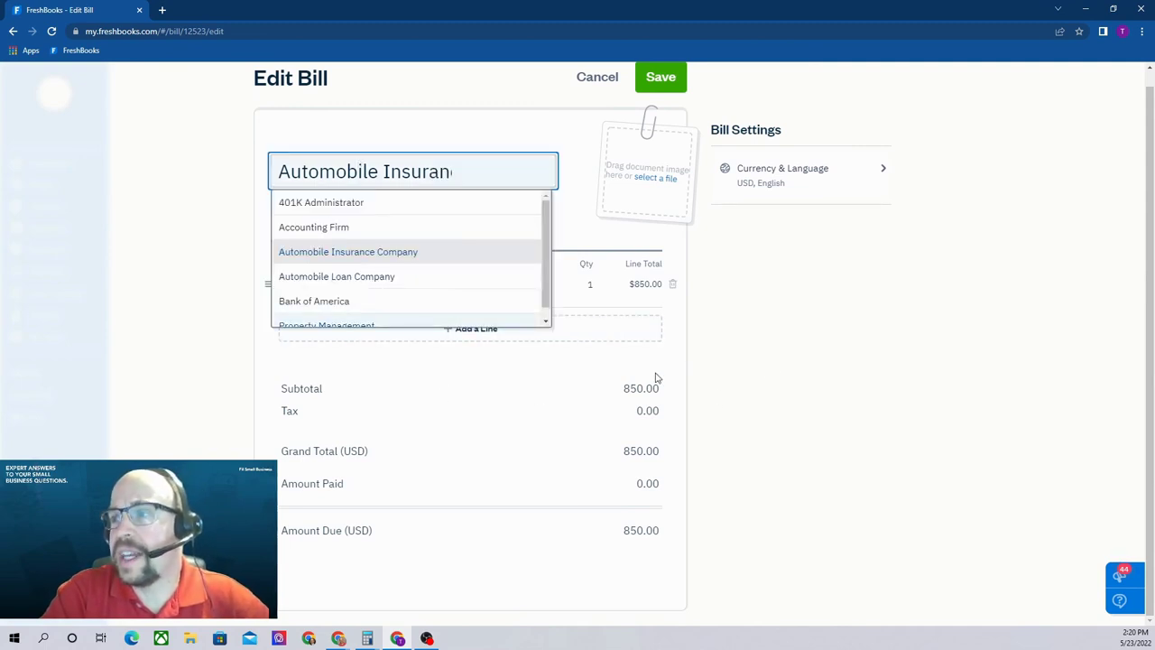
pyautogui.click(778, 367)
pyautogui.click(590, 286)
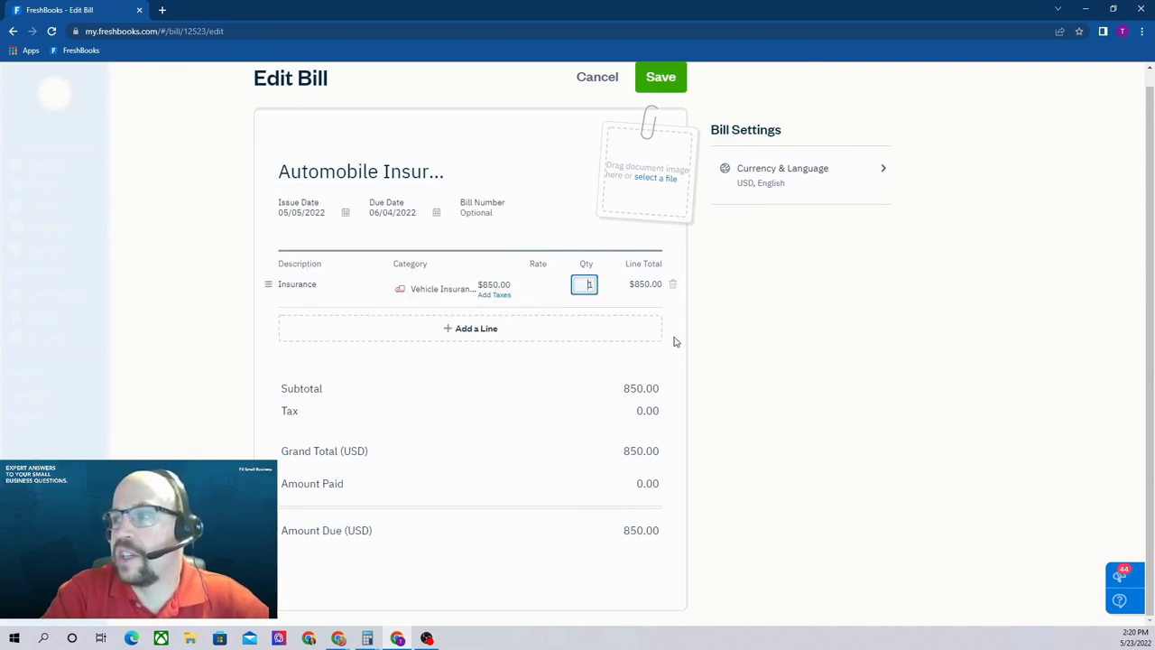
pyautogui.click(816, 369)
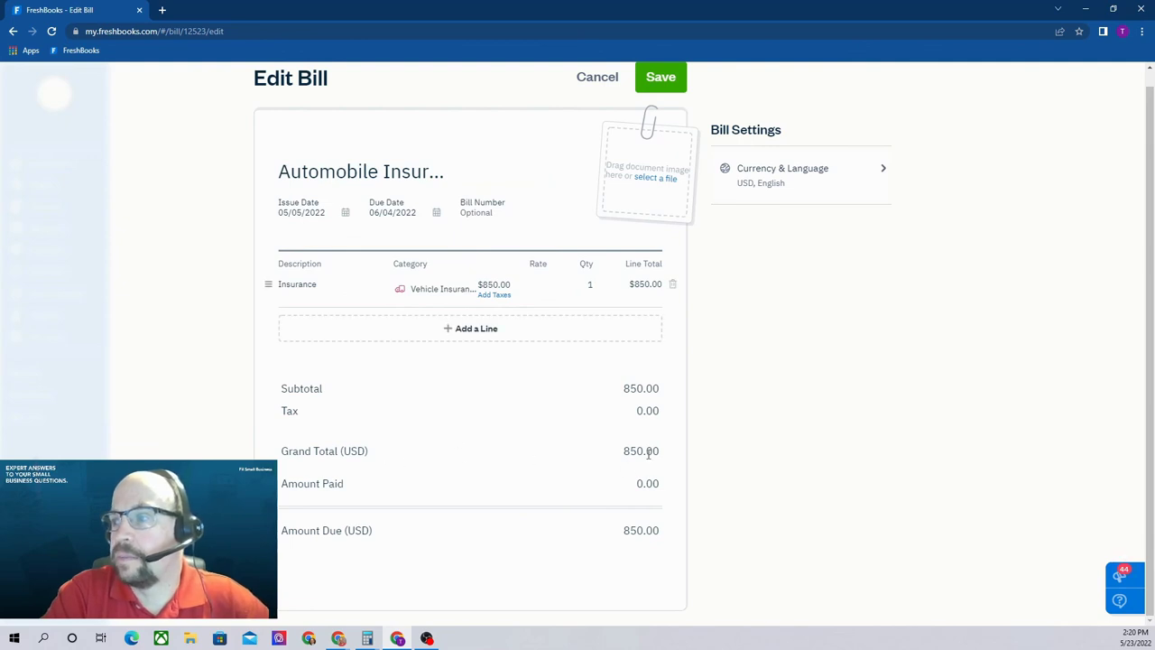